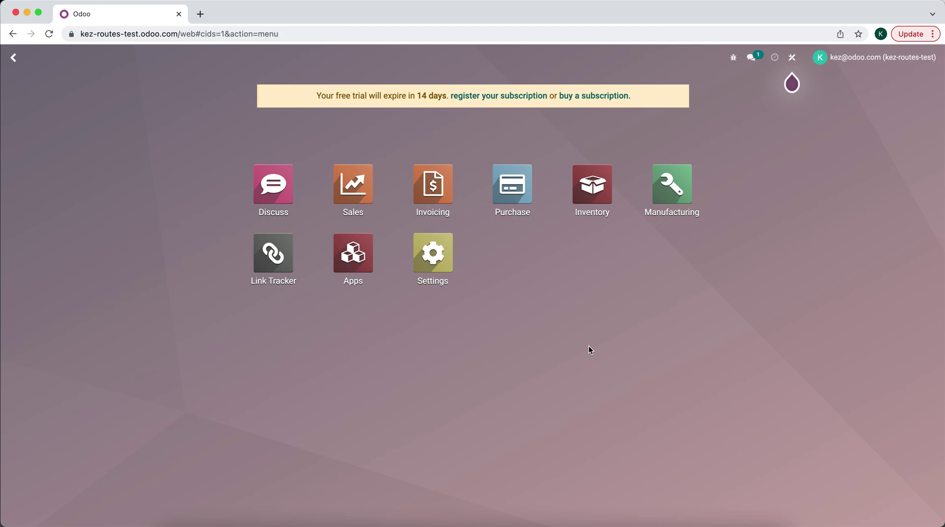
# Step: Open the product list in the Inventory app
pyautogui.click(585, 193)
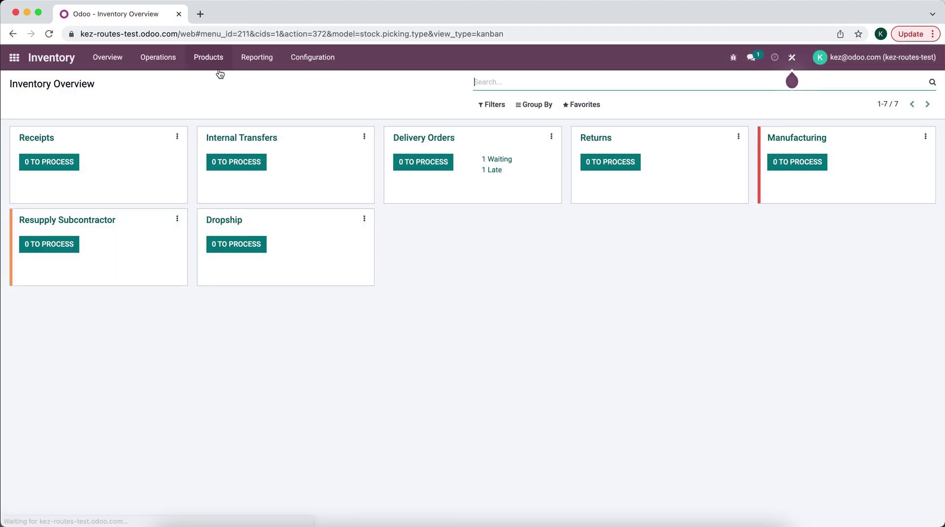
pyautogui.click(213, 58)
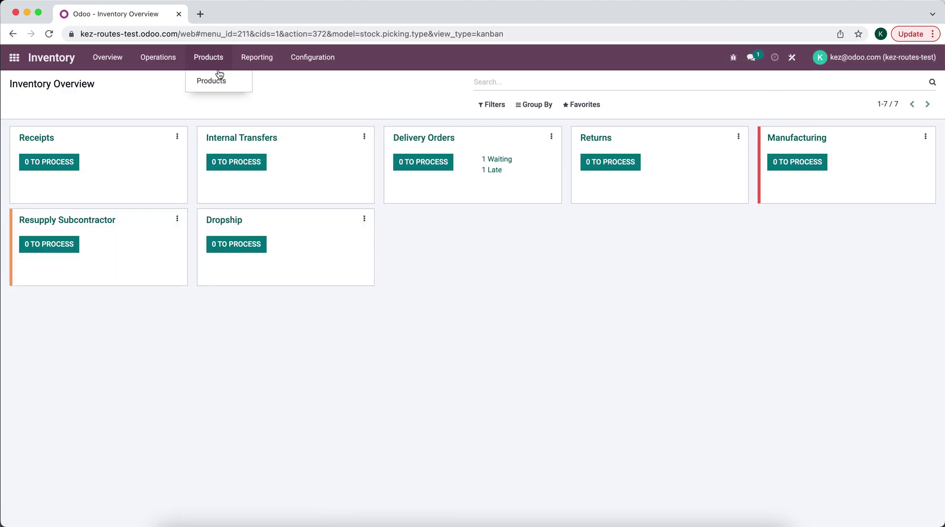
pyautogui.click(220, 80)
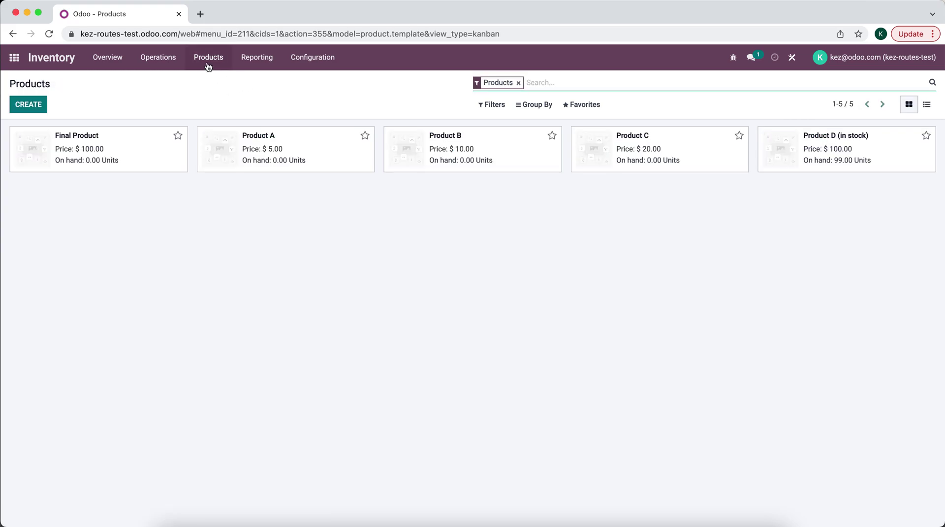
pyautogui.click(208, 66)
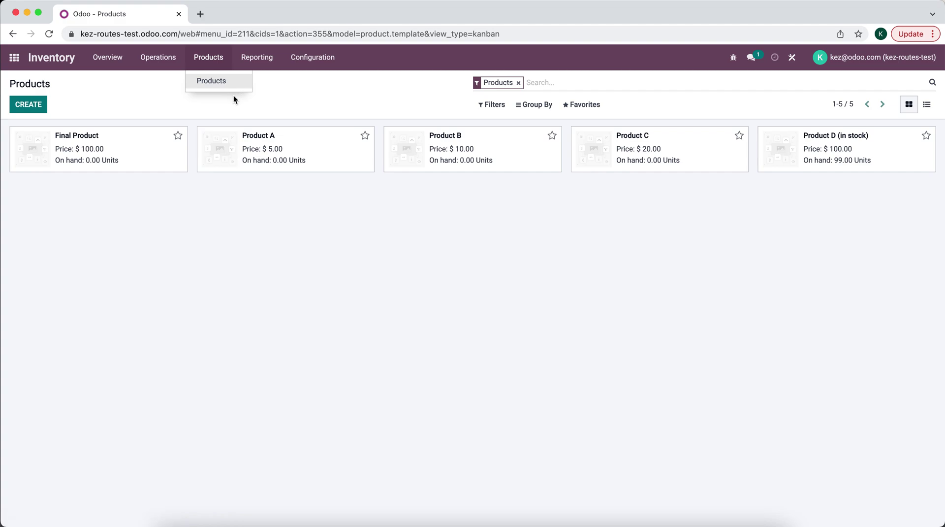
pyautogui.click(287, 113)
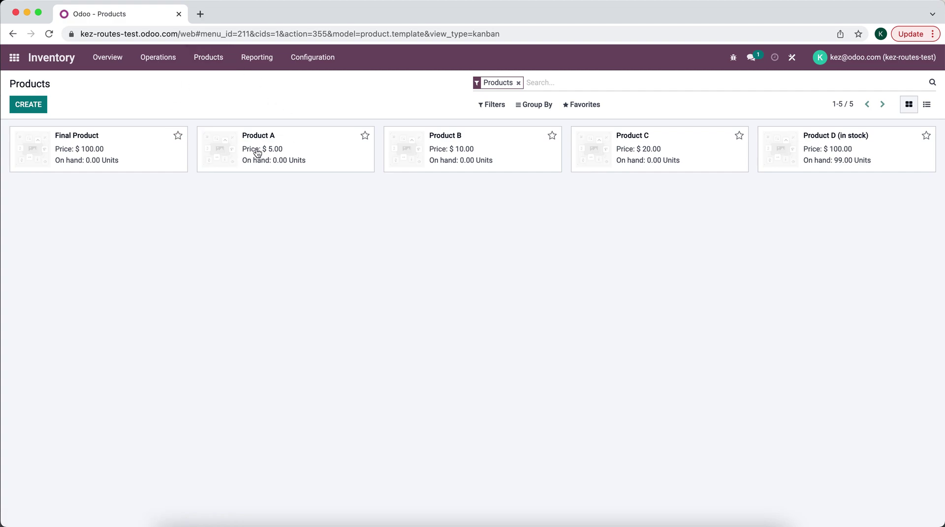
# Step: Create a new product and name it "Product Test"
pyautogui.click(31, 108)
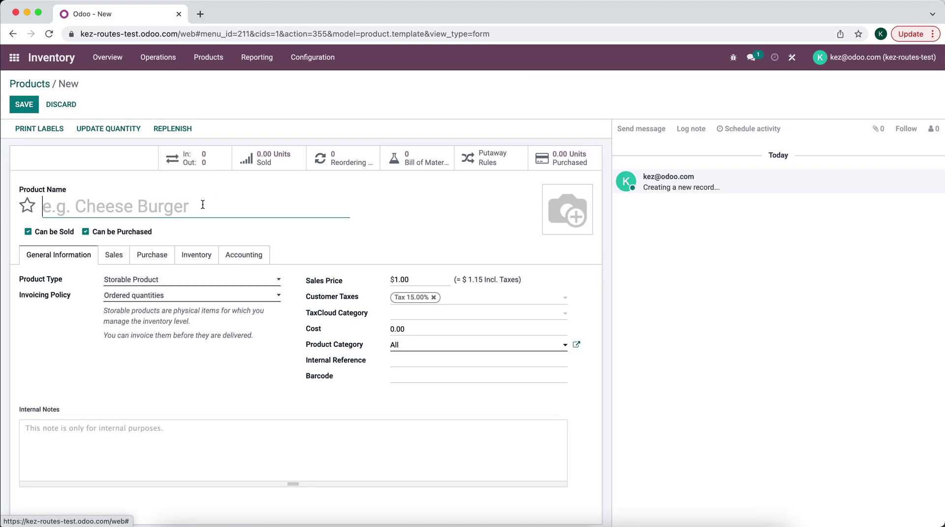
pyautogui.write('Product A')
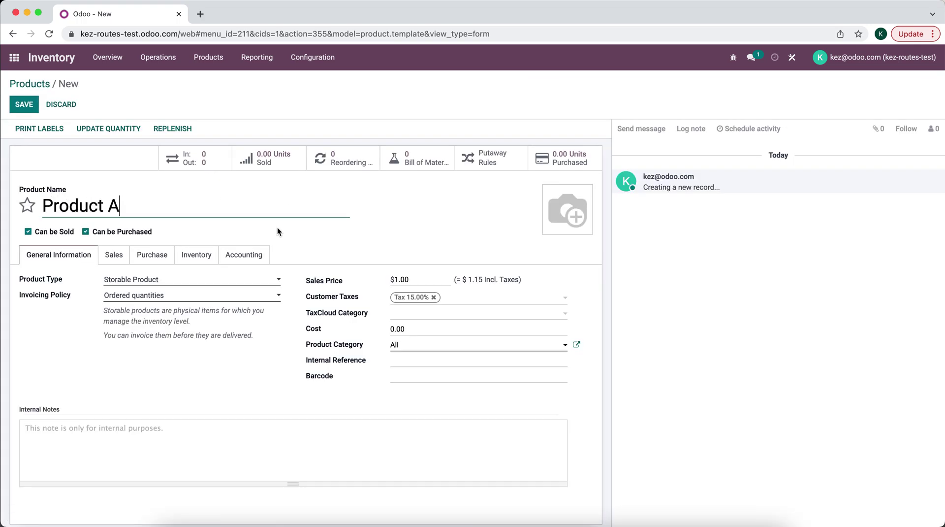
pyautogui.press('BackSpace')
pyautogui.write('Test')
pyautogui.click(395, 237)
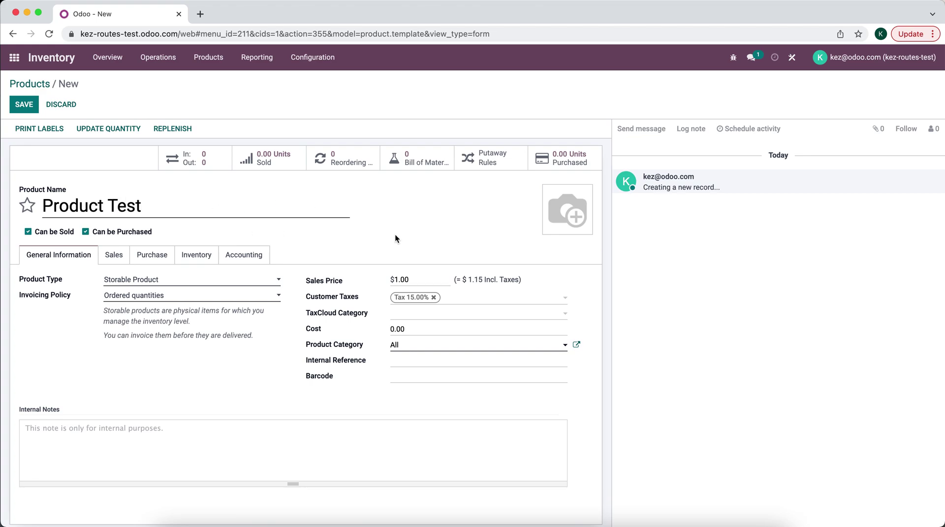
# Step: Remove the customer tax, set the sales price to 100 and the cost to 20, and save the product
pyautogui.click(434, 298)
pyautogui.click(415, 281)
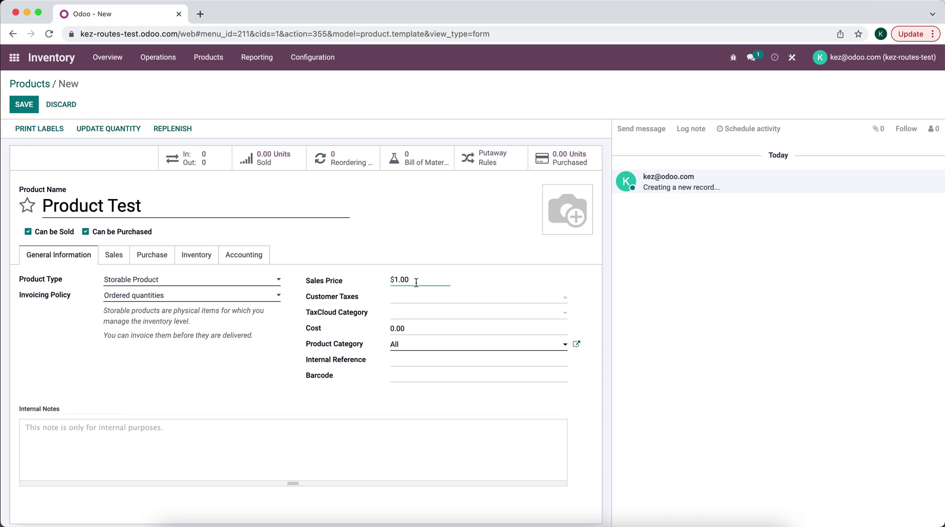
pyautogui.press('super+a')
pyautogui.write('10')
pyautogui.click(430, 325)
pyautogui.press('super+a')
pyautogui.write('20')
pyautogui.click(31, 110)
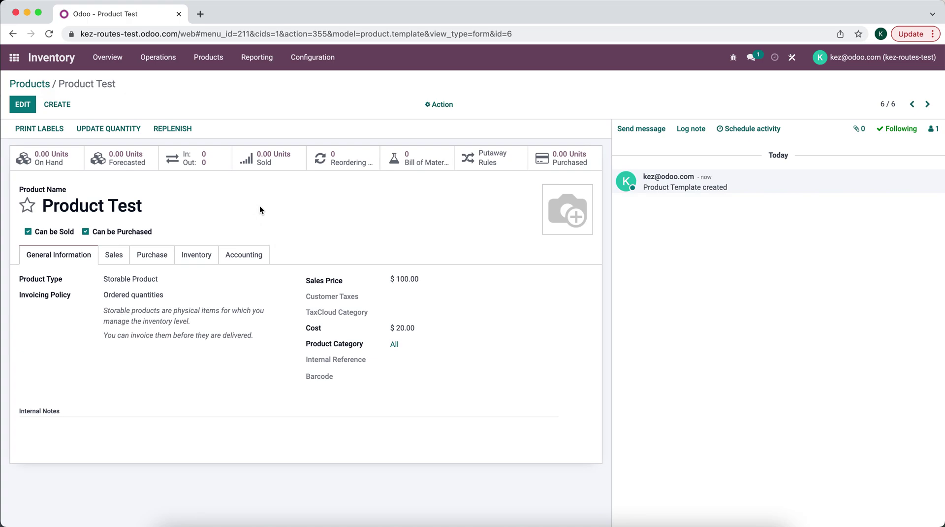
pyautogui.click(213, 61)
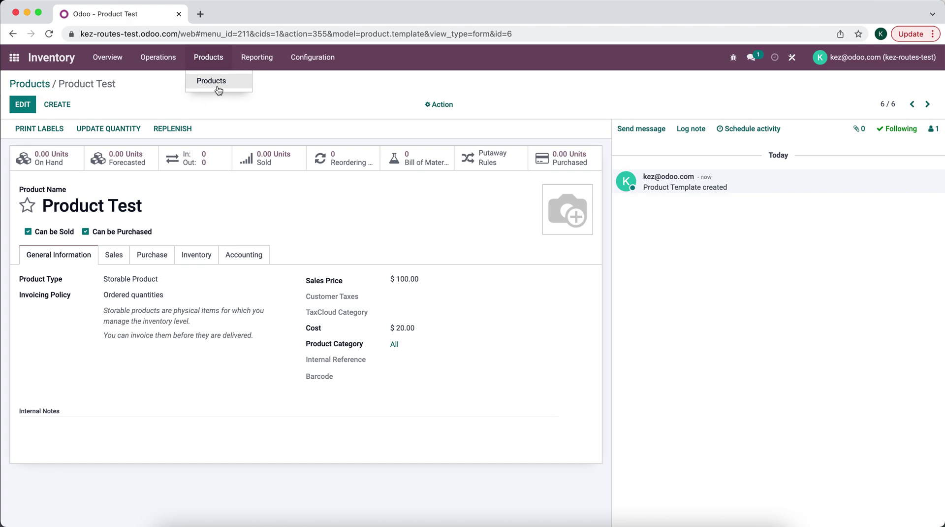
pyautogui.click(273, 104)
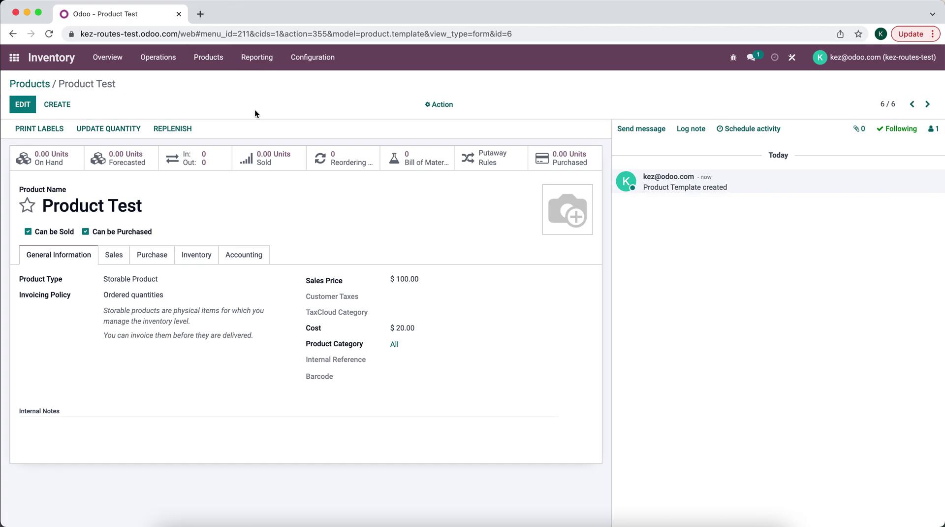
# Step: Open the product form in Studio and add a Date field below Barcode in the General Information section
pyautogui.click(793, 60)
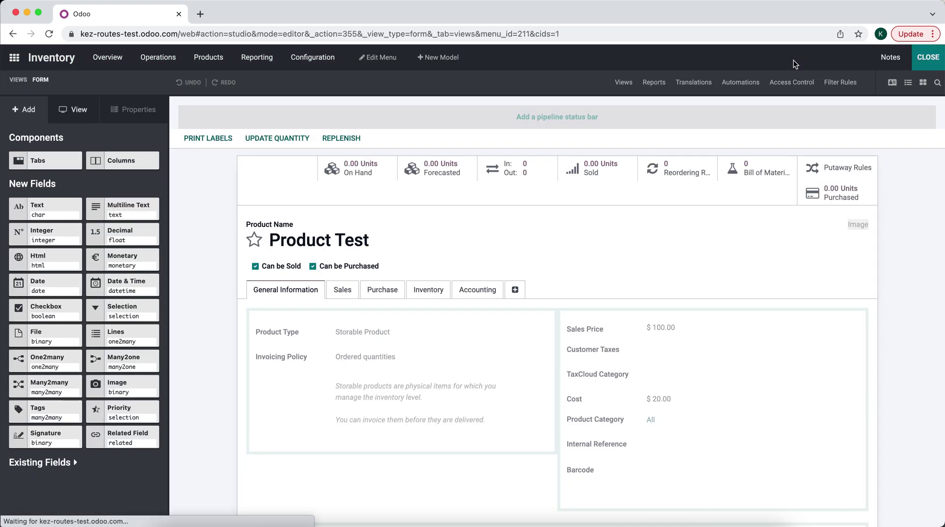
pyautogui.scroll(-1, 562, 208)
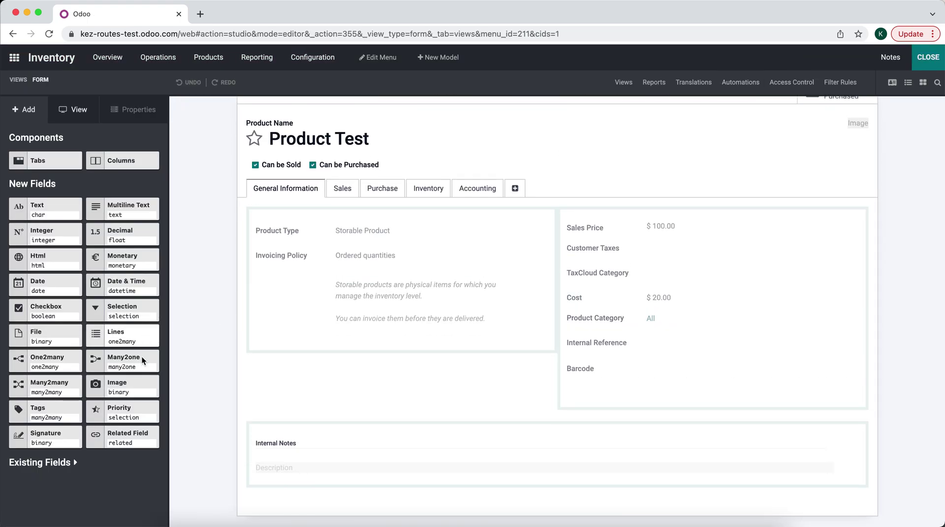
pyautogui.moveTo(44, 283); pyautogui.dragTo(612, 394)
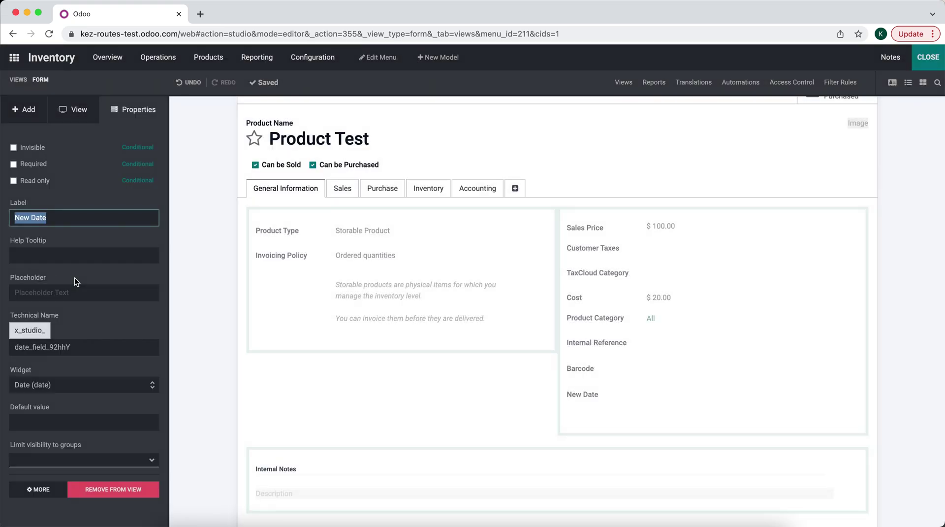
# Step: Label the new date field "Last Sale Date" and close Studio
pyautogui.write('Laste')
pyautogui.press('BackSpace')
pyautogui.write('Sale')
pyautogui.press('Return')
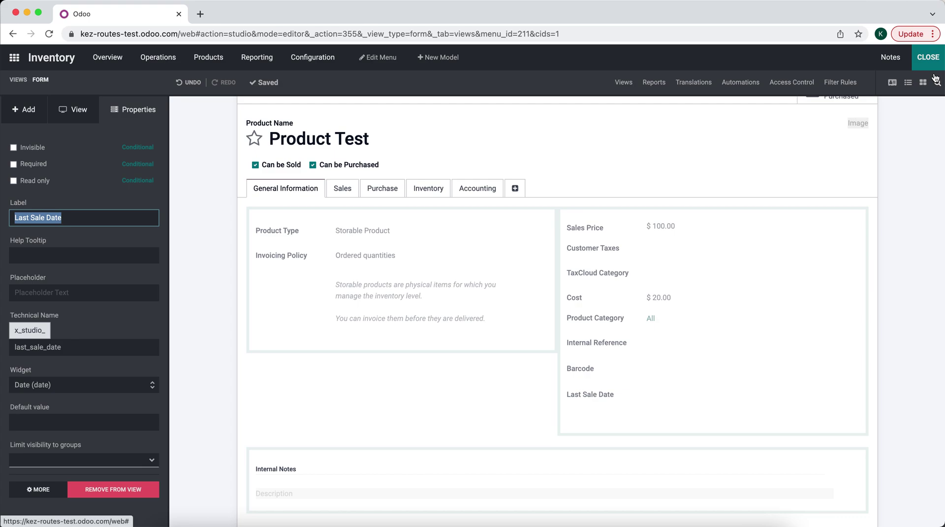
pyautogui.click(928, 57)
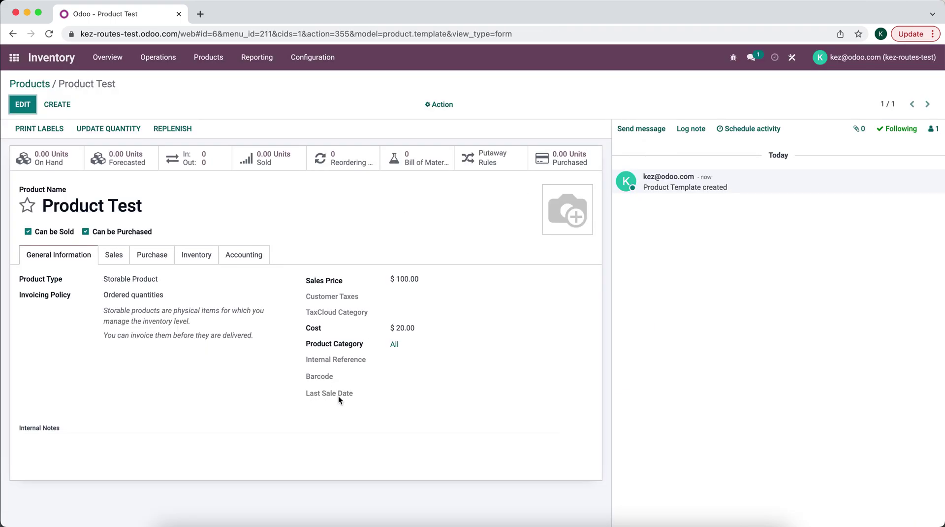
# Step: Switch to the Sales app and create a new quotation for Customer 1
pyautogui.click(14, 58)
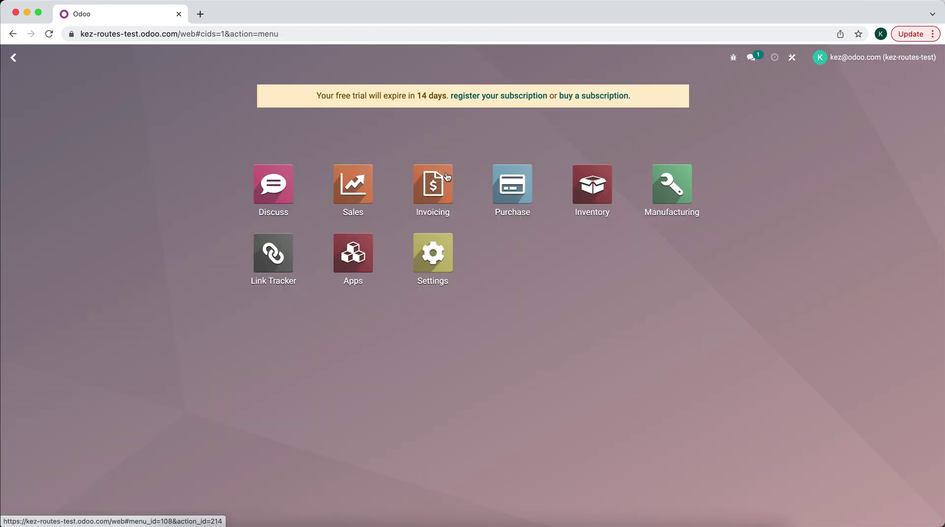
pyautogui.click(360, 187)
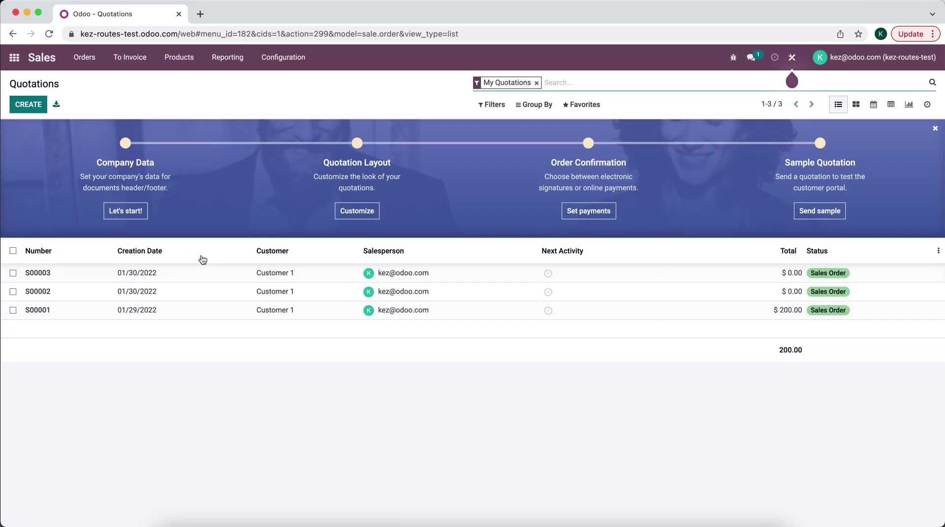
pyautogui.click(37, 105)
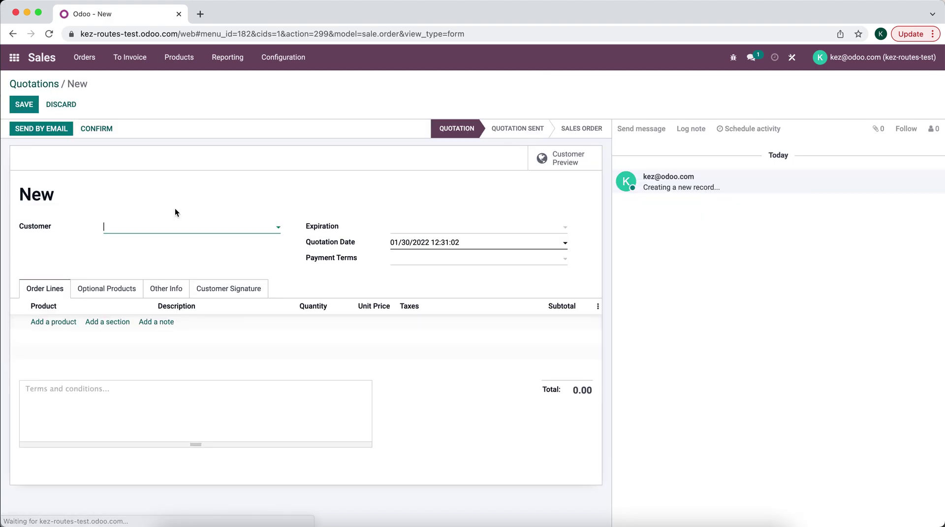
pyautogui.click(172, 229)
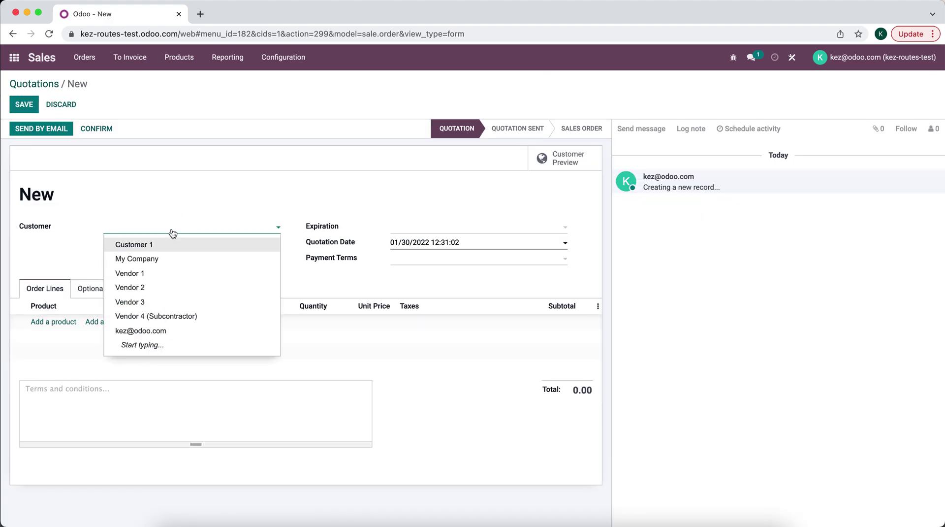
pyautogui.click(171, 245)
# Step: Add Final Product as an order line and save the quotation
pyautogui.click(69, 321)
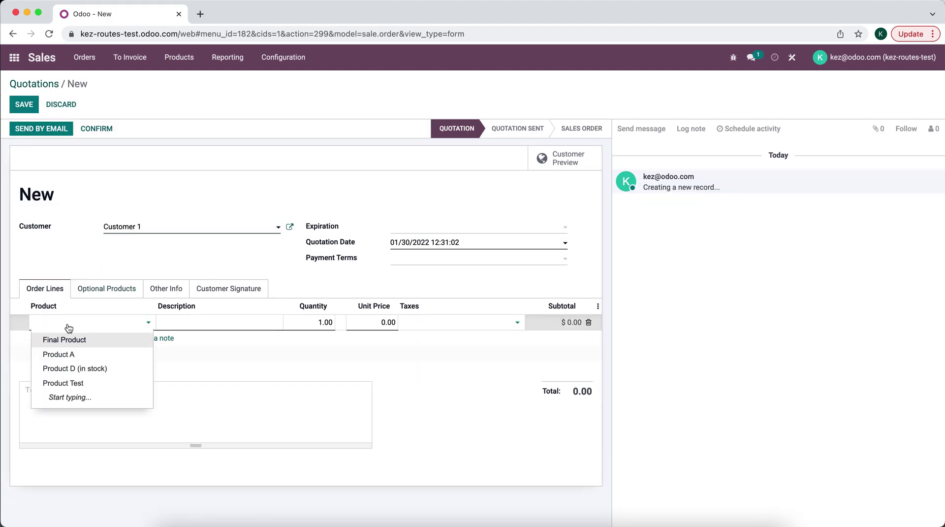
pyautogui.click(71, 341)
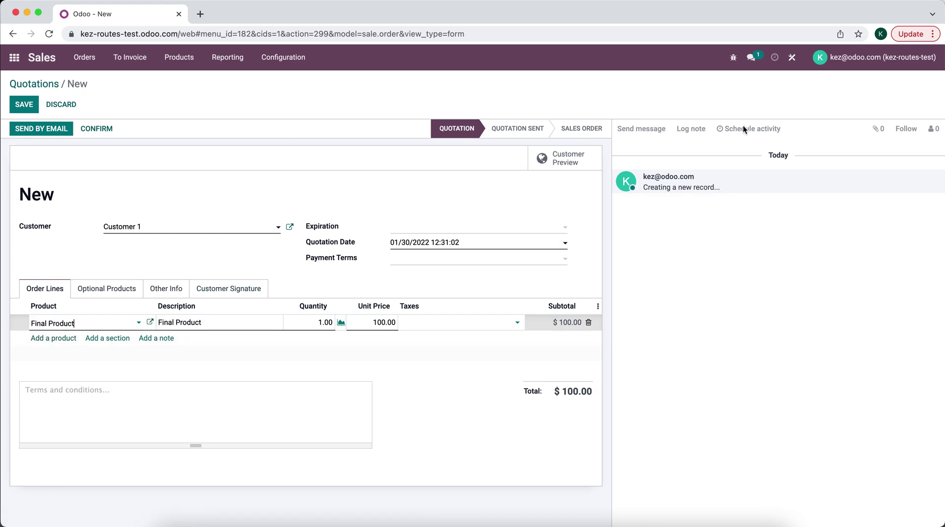
pyautogui.click(23, 105)
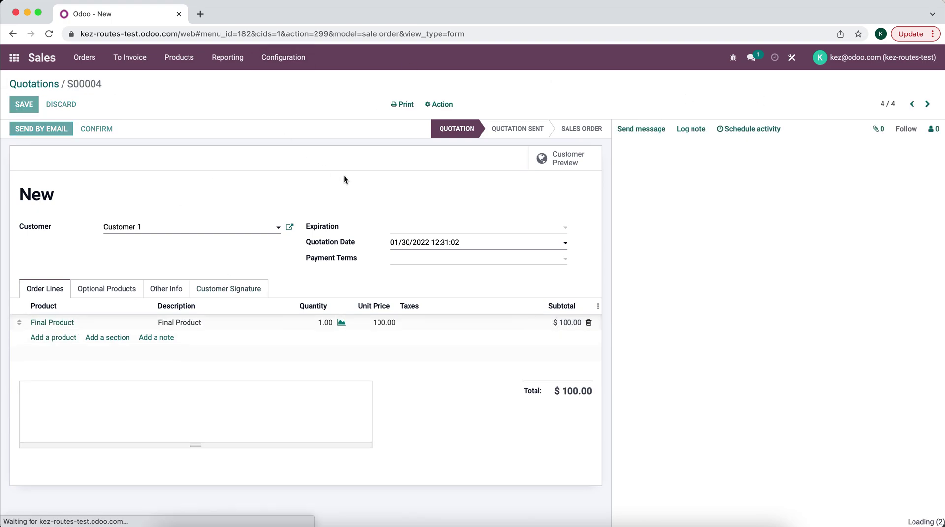
# Step: Open the quotation form in Studio and edit the list view of its order lines
pyautogui.click(793, 57)
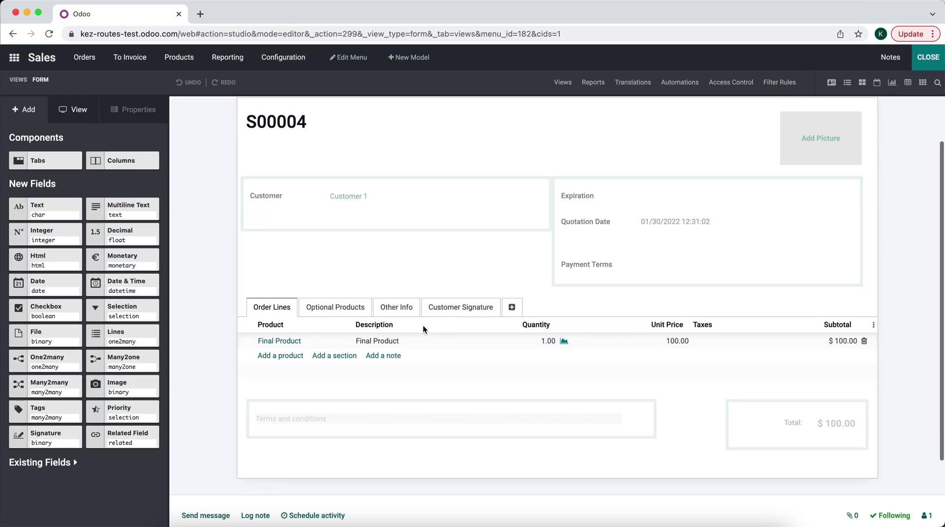
pyautogui.click(474, 358)
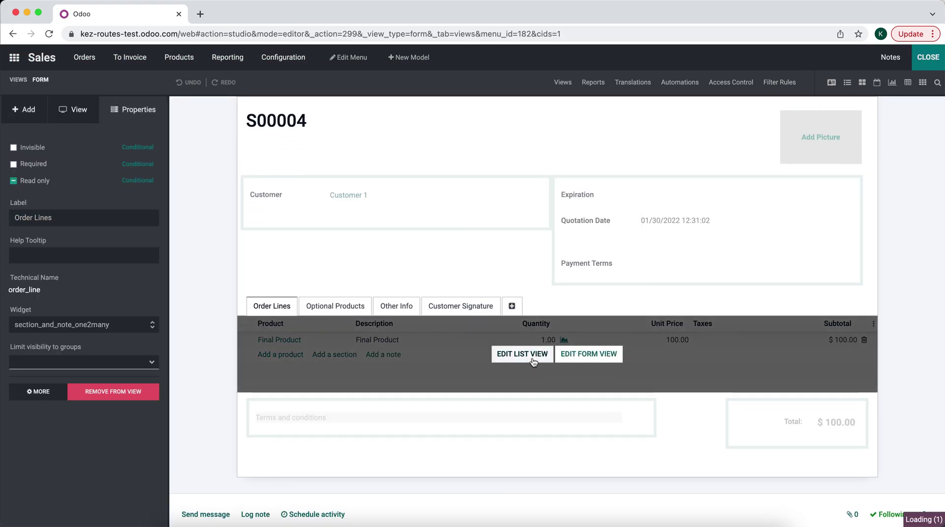
pyautogui.click(534, 361)
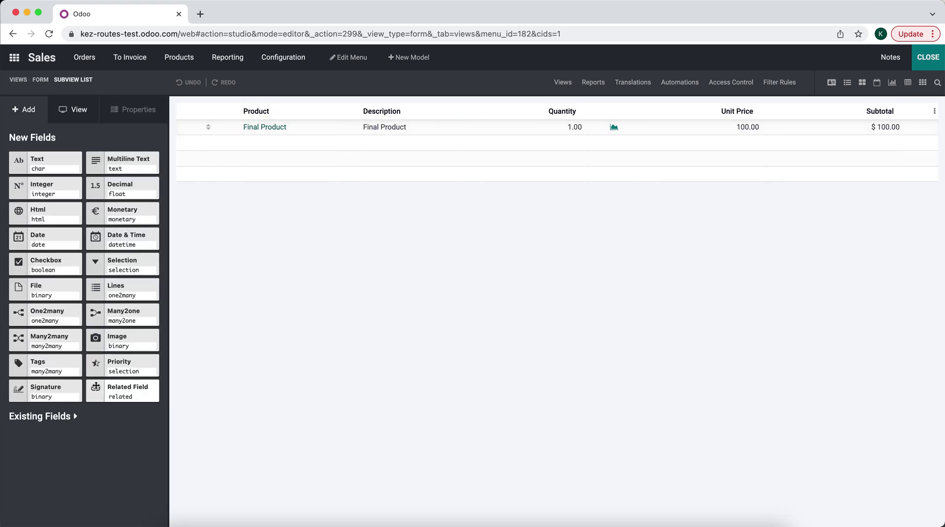
# Step: Add a related field between the Product and Description columns, linked to Product Template > Last Sale Date
pyautogui.moveTo(138, 356); pyautogui.dragTo(327, 199)
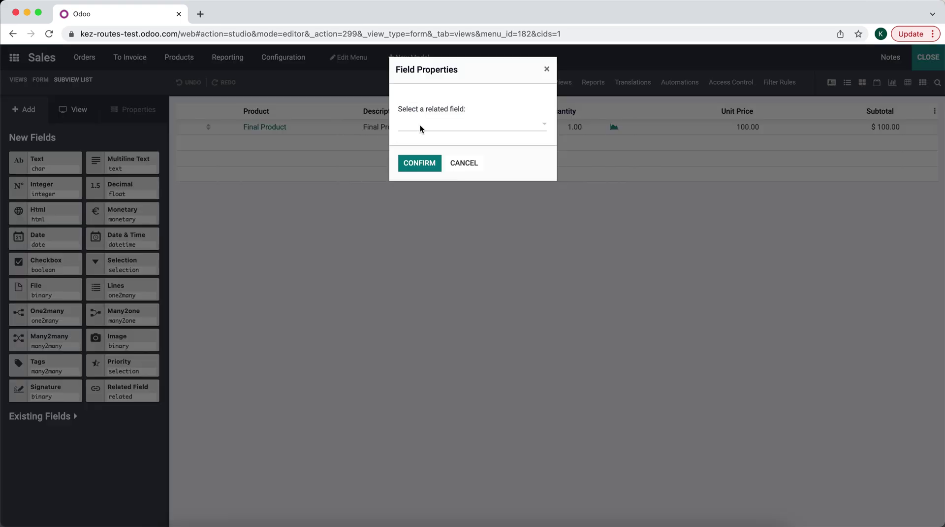
pyautogui.click(421, 124)
pyautogui.write('prod')
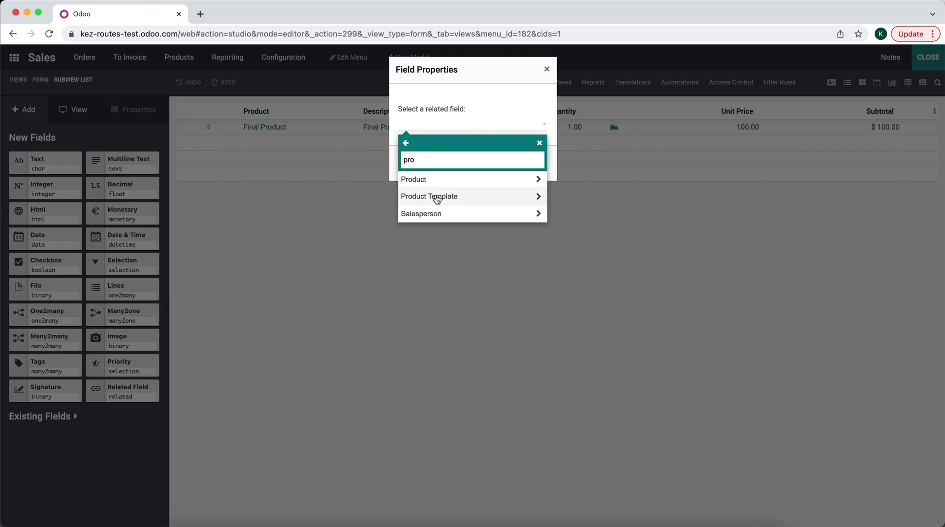
pyautogui.click(438, 198)
pyautogui.write('sale')
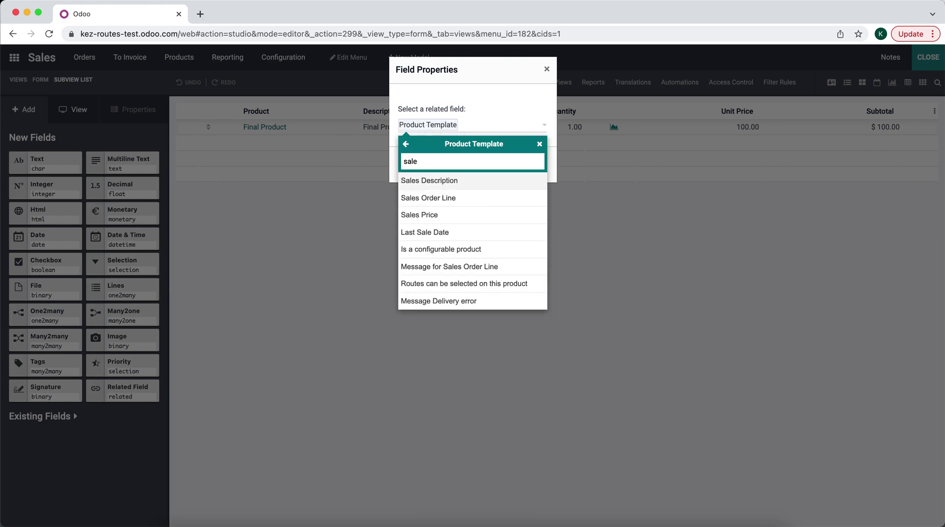
pyautogui.press('BackSpace')
pyautogui.press('BackSpace')
pyautogui.press('BackSpace')
pyautogui.press('BackSpace')
pyautogui.write('lase')
pyautogui.press('BackSpace')
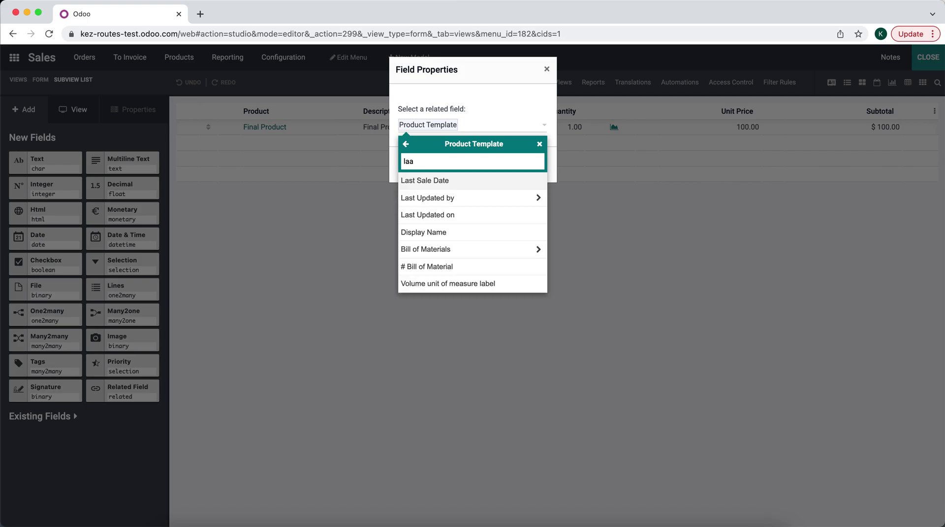
pyautogui.write('t sal')
pyautogui.click(437, 181)
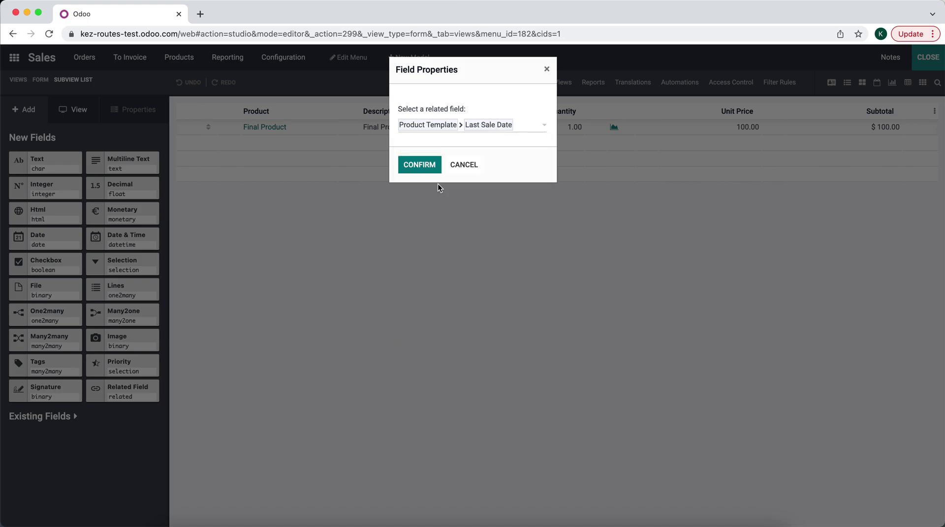
pyautogui.click(421, 164)
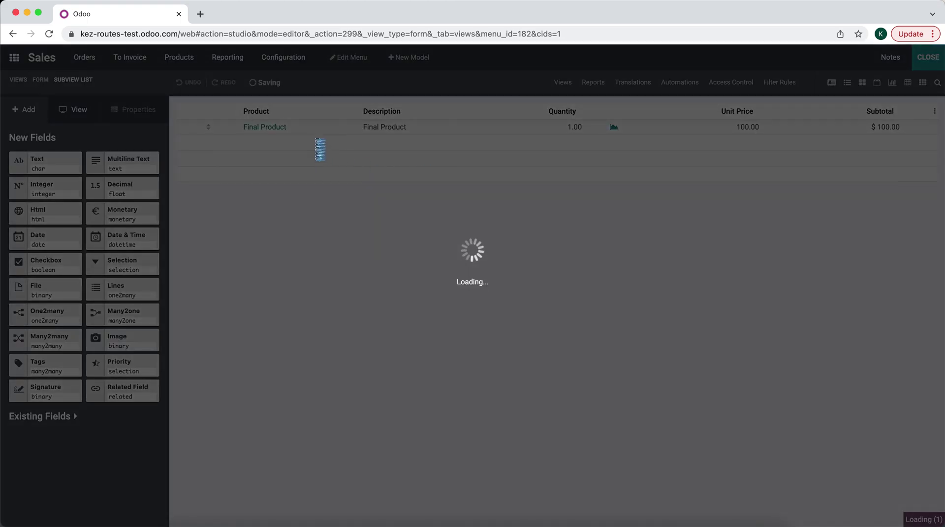
# Step: Label the new related field column "Last Sale Date"
pyautogui.write('Last')
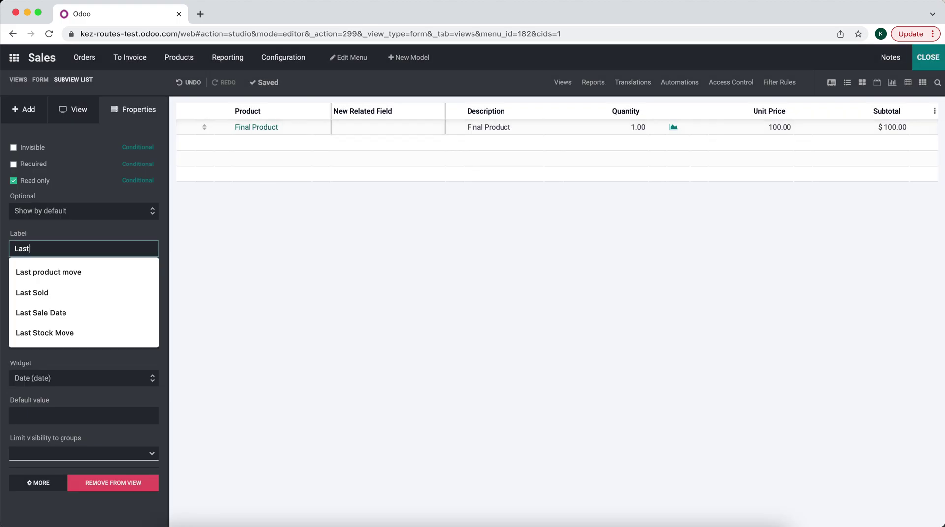
pyautogui.write(' Sale Date')
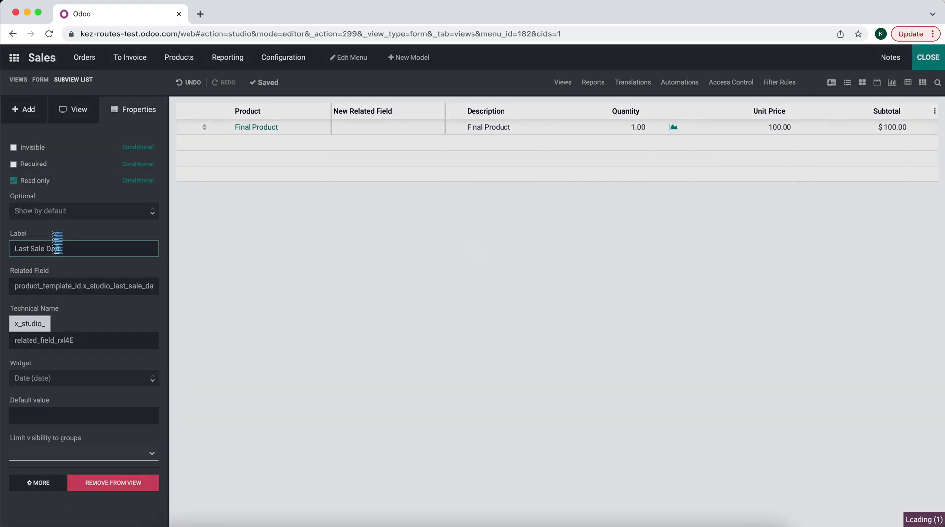
# Step: Turn off the Readonly property in the Last Sale Date order line field's full definition and save it
pyautogui.press('Return')
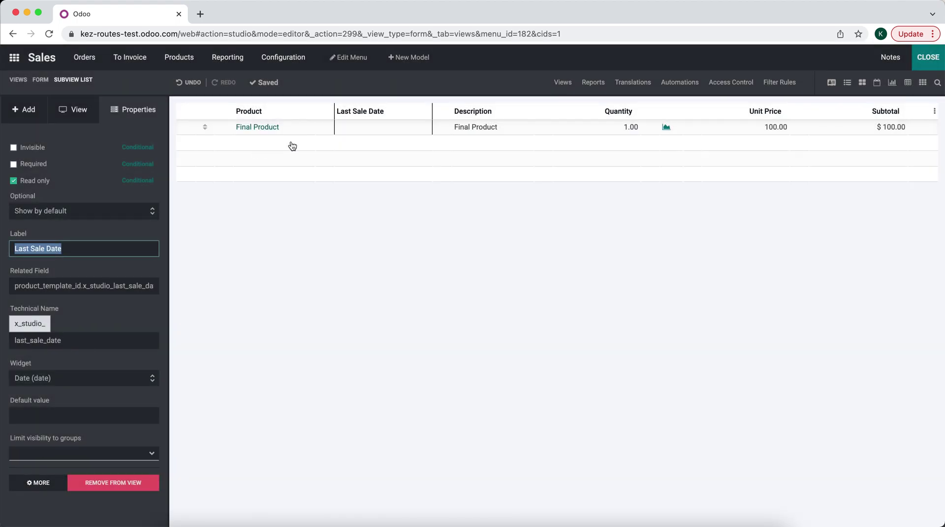
pyautogui.click(47, 480)
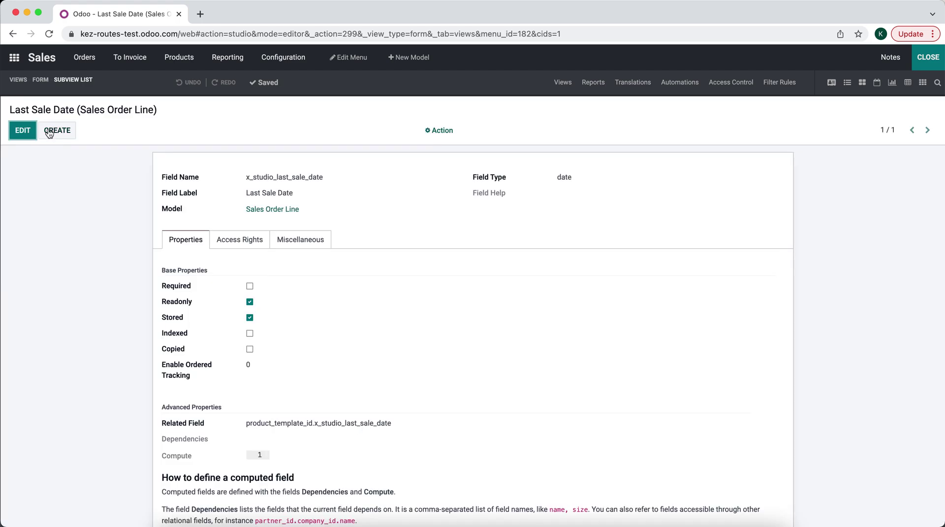
pyautogui.click(22, 130)
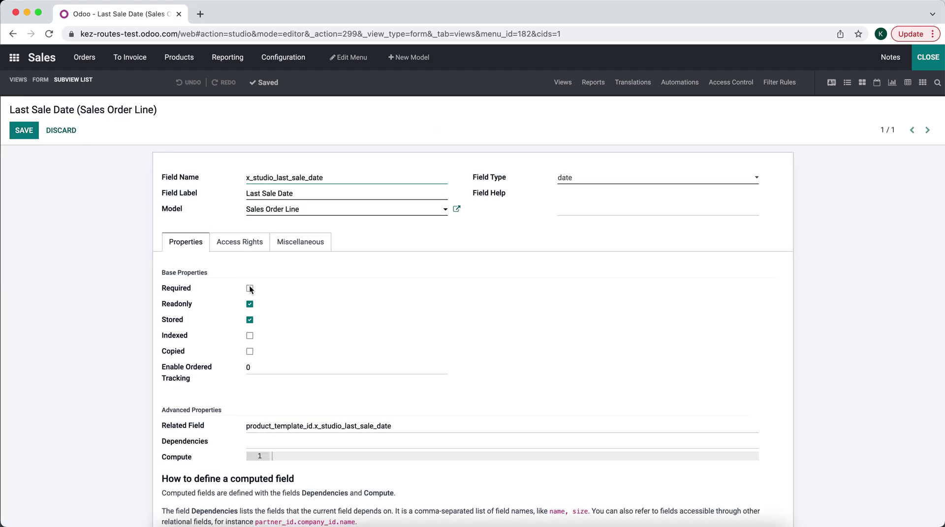
pyautogui.click(250, 305)
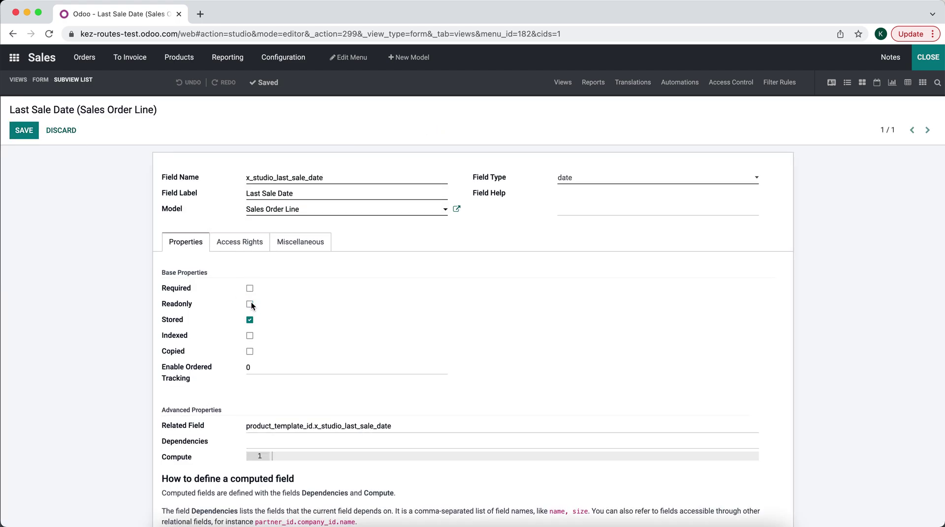
pyautogui.click(22, 129)
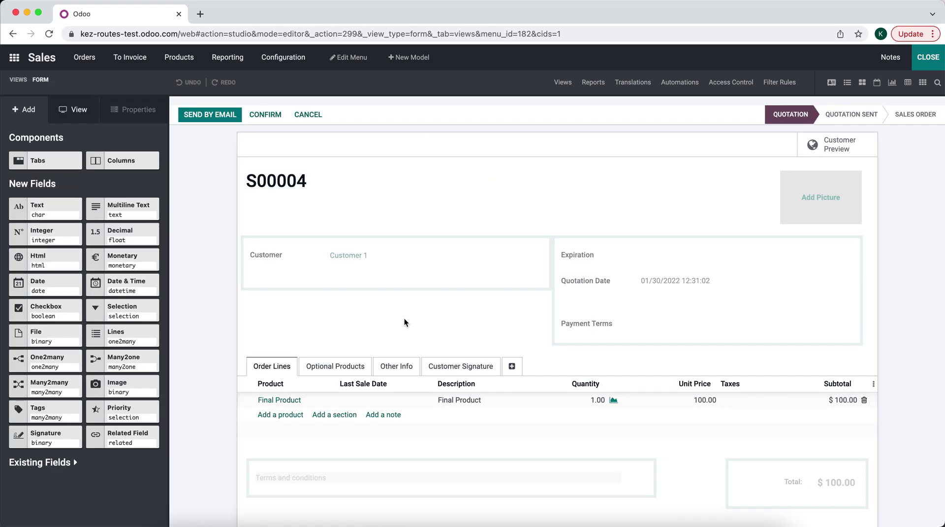
# Step: Check the Last Sale Date column's properties in the order lines list view, close Studio and examine the column on the quotation
pyautogui.click(438, 409)
pyautogui.click(517, 414)
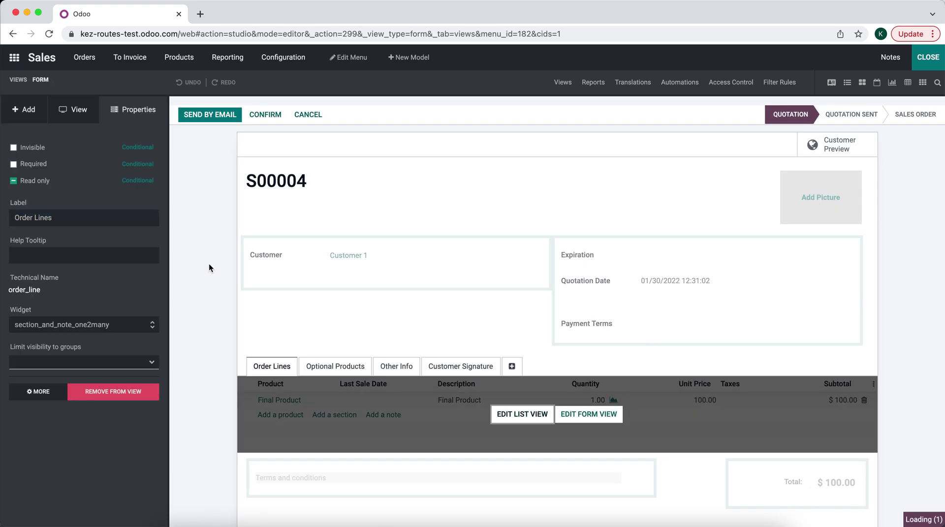
pyautogui.click(383, 129)
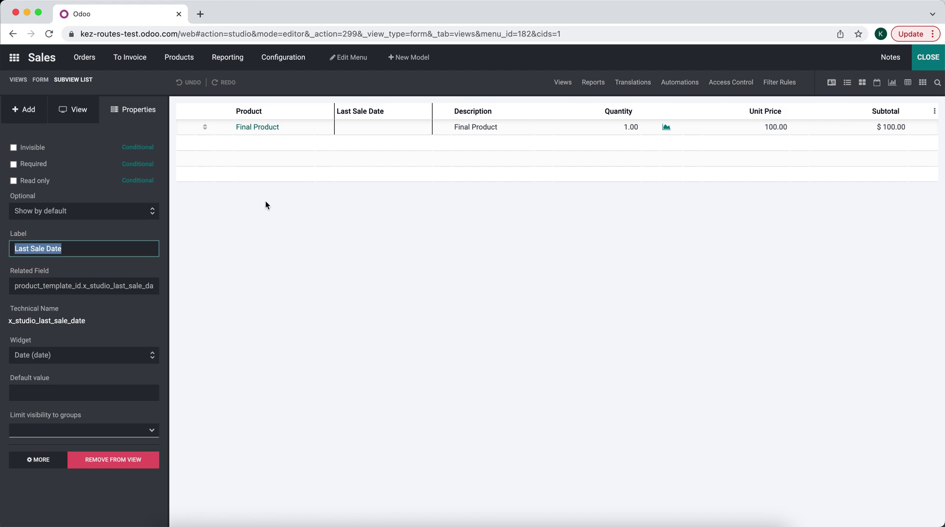
pyautogui.click(279, 206)
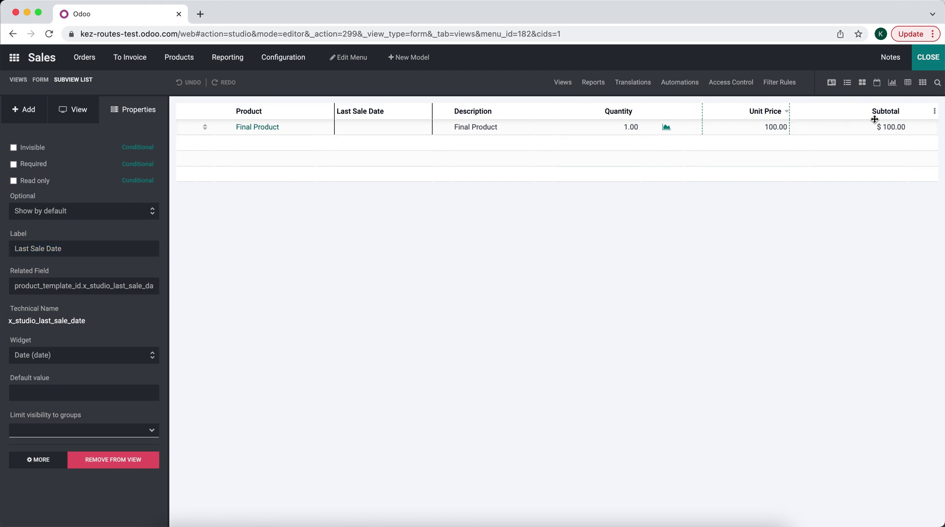
pyautogui.click(935, 63)
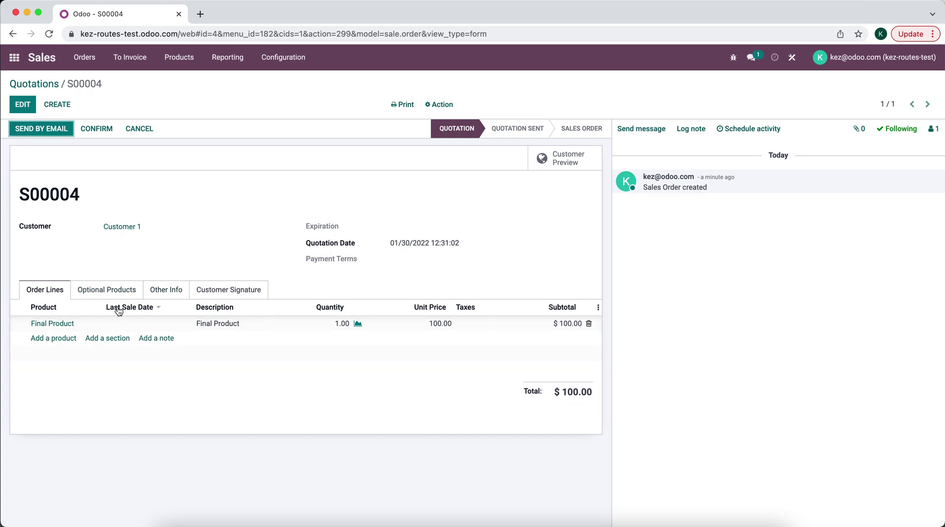
pyautogui.moveTo(132, 317)
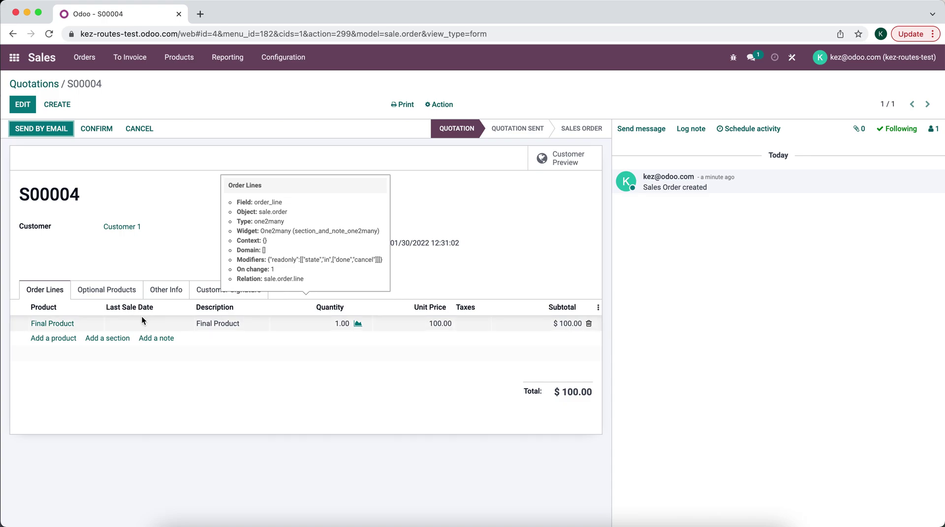
pyautogui.click(179, 194)
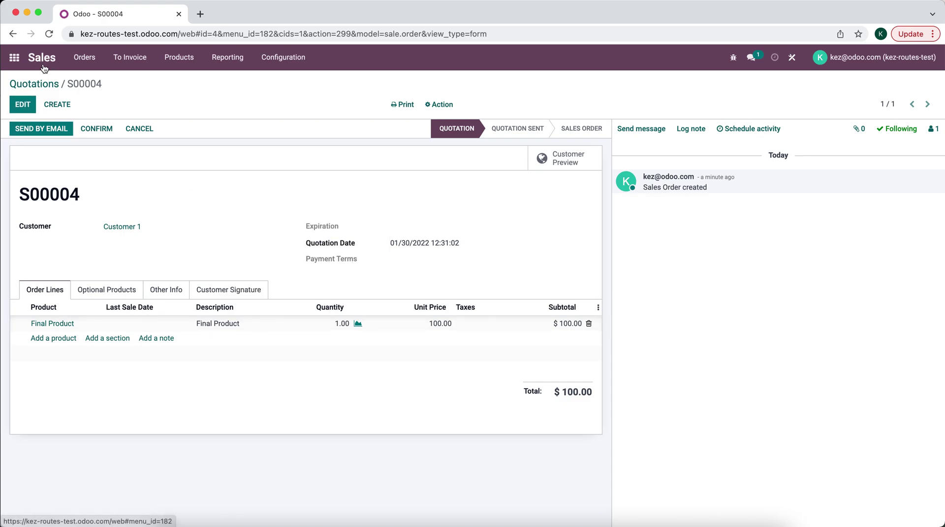
# Step: Find Automated Actions by searching for "auto" and create a new action named "Last Sale Date"
pyautogui.click(14, 57)
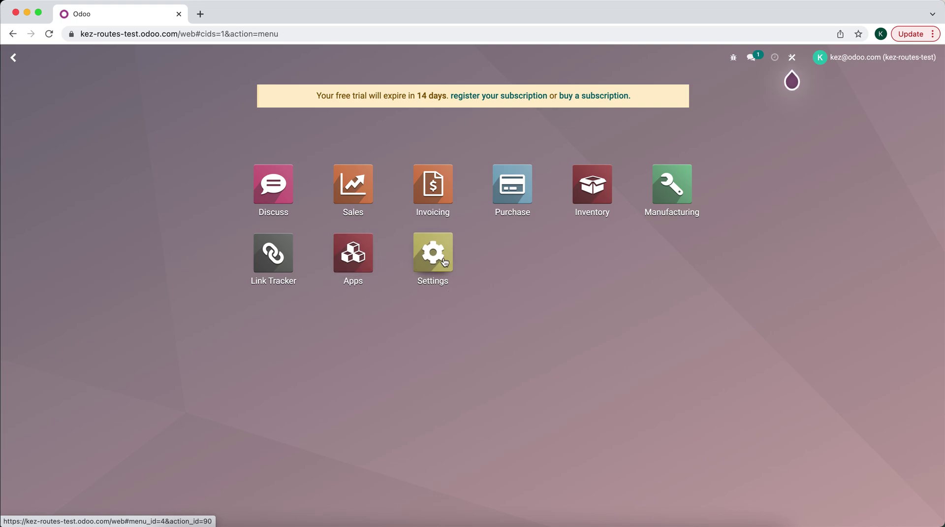
pyautogui.write('auto')
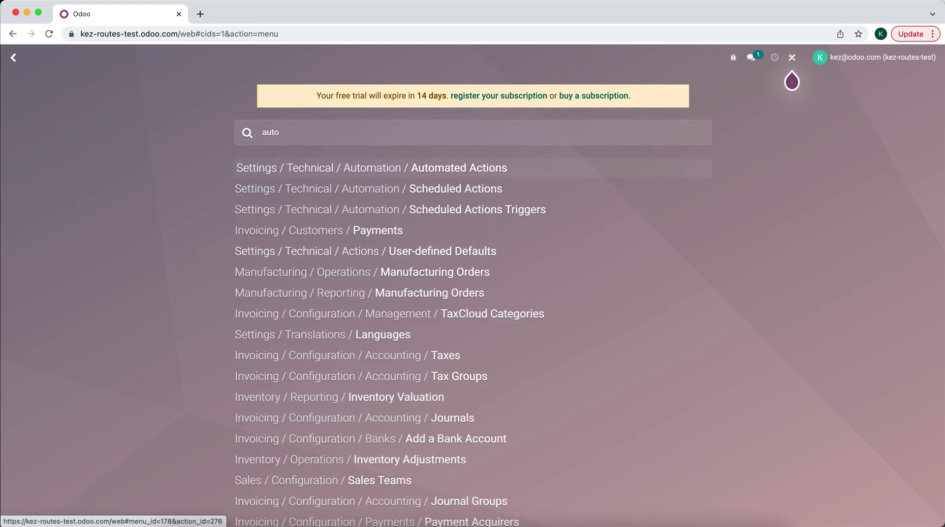
pyautogui.click(490, 169)
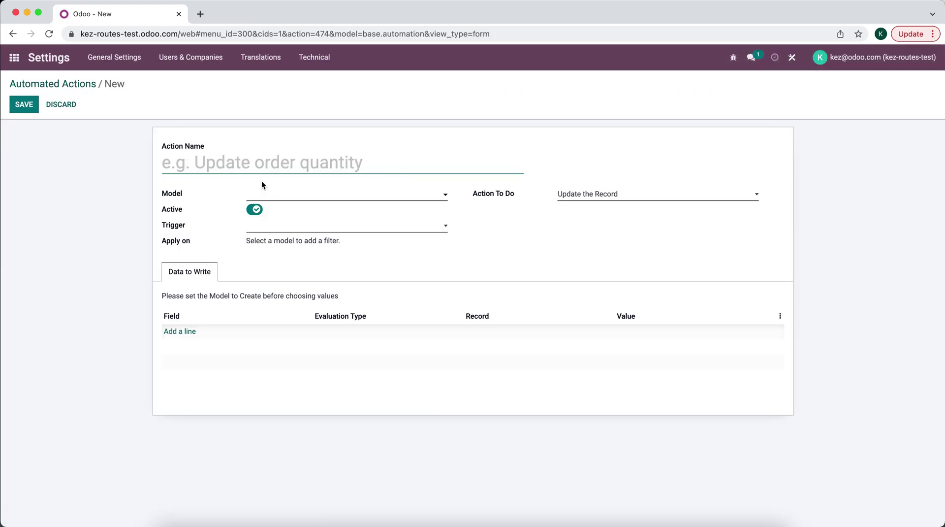
pyautogui.write('Sa')
pyautogui.press('super+a')
pyautogui.write('Laast')
pyautogui.press('super+a')
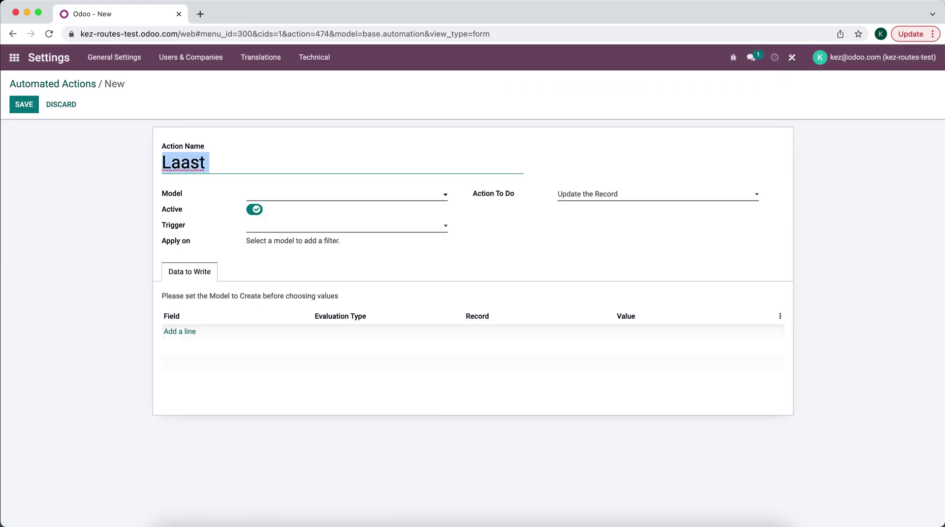
pyautogui.write('Last Sale Date')
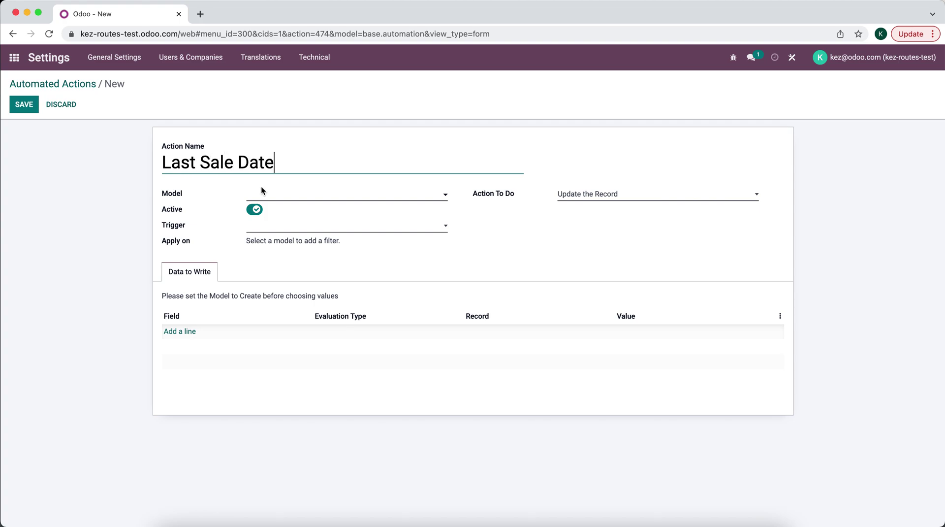
# Step: Set the automated action's model to Sales Order Line and its trigger to On Creation
pyautogui.click(300, 197)
pyautogui.write('sal')
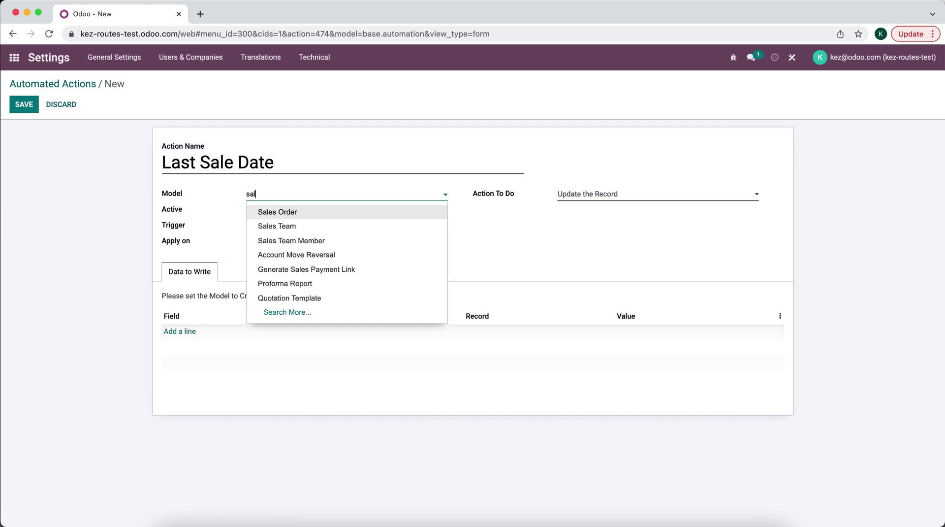
pyautogui.write('e.order.line')
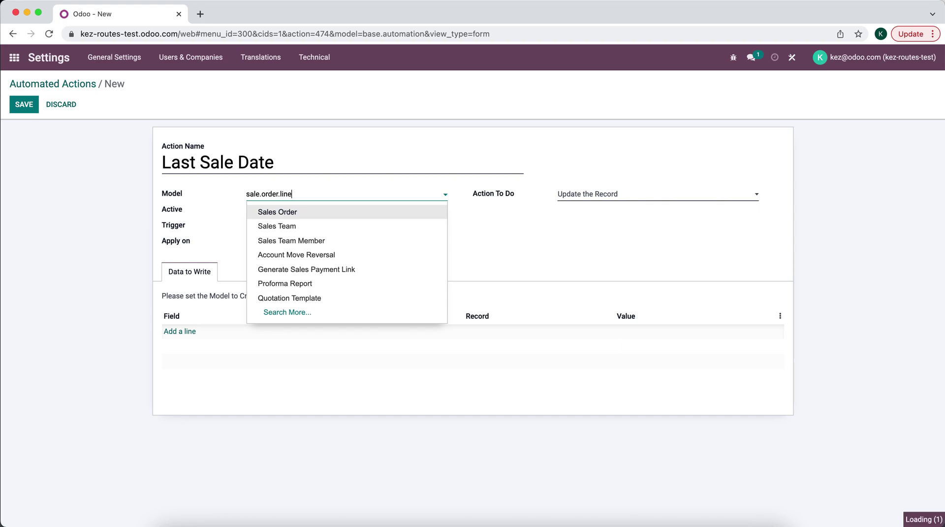
pyautogui.click(302, 211)
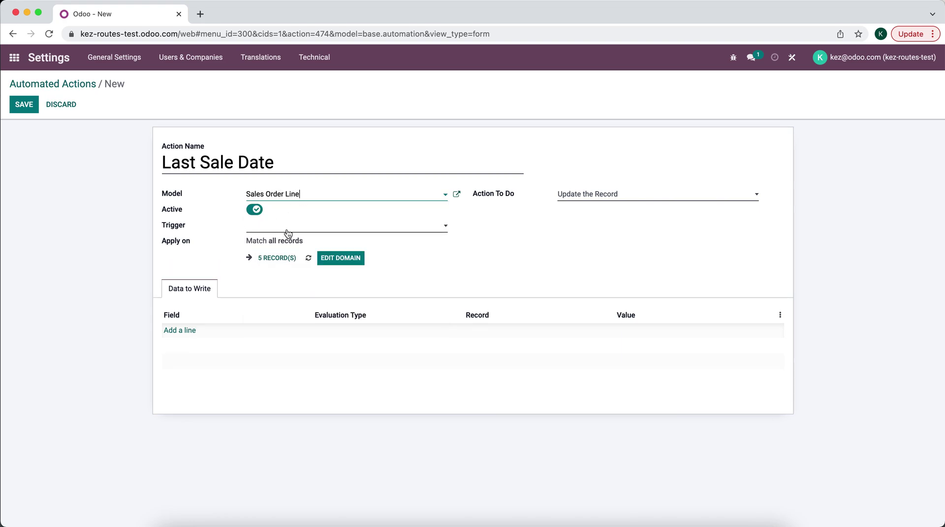
pyautogui.click(288, 229)
pyautogui.click(331, 226)
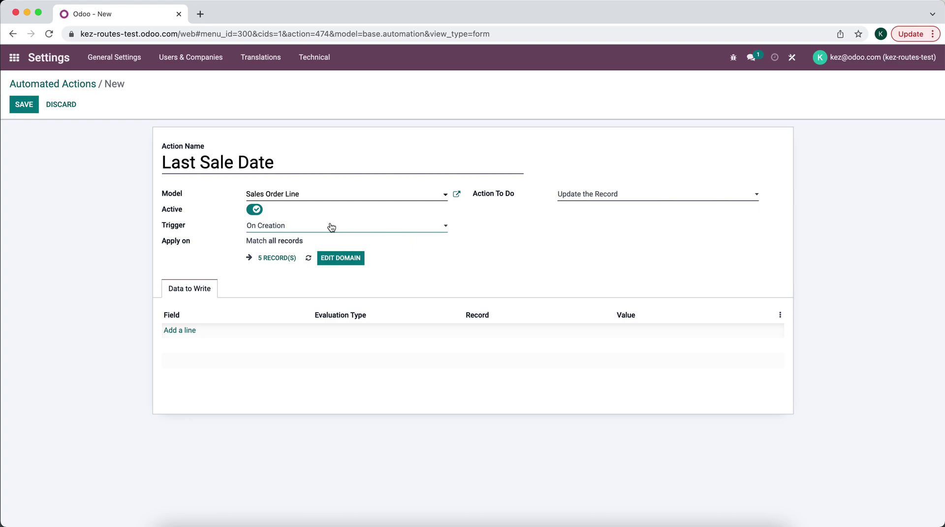
# Step: Add a data-to-write line for the field Last Sale Date (sale.order.line)
pyautogui.click(187, 331)
pyautogui.click(230, 331)
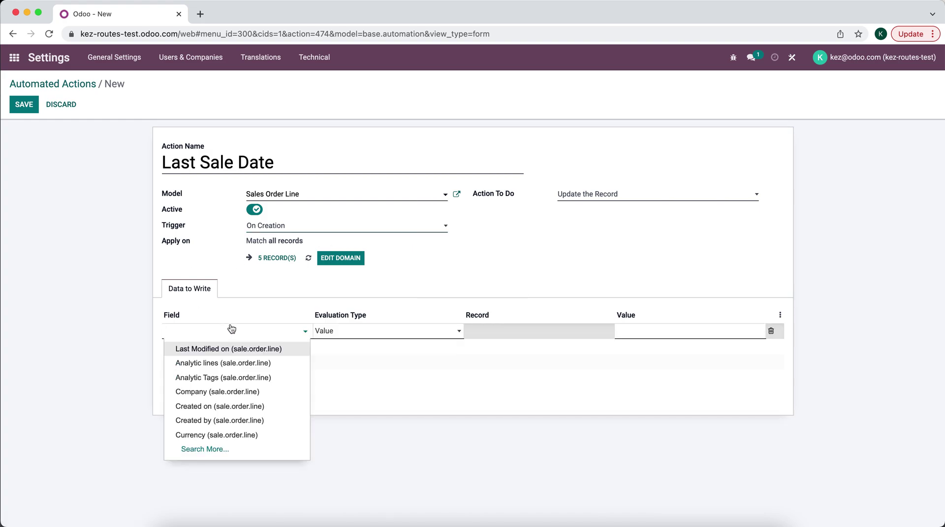
pyautogui.write('last ')
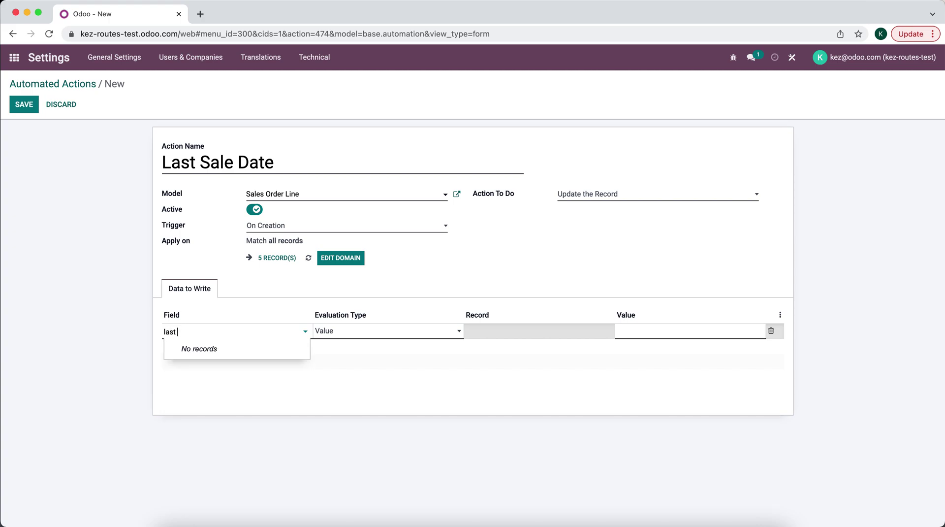
pyautogui.write('saled')
pyautogui.click(245, 349)
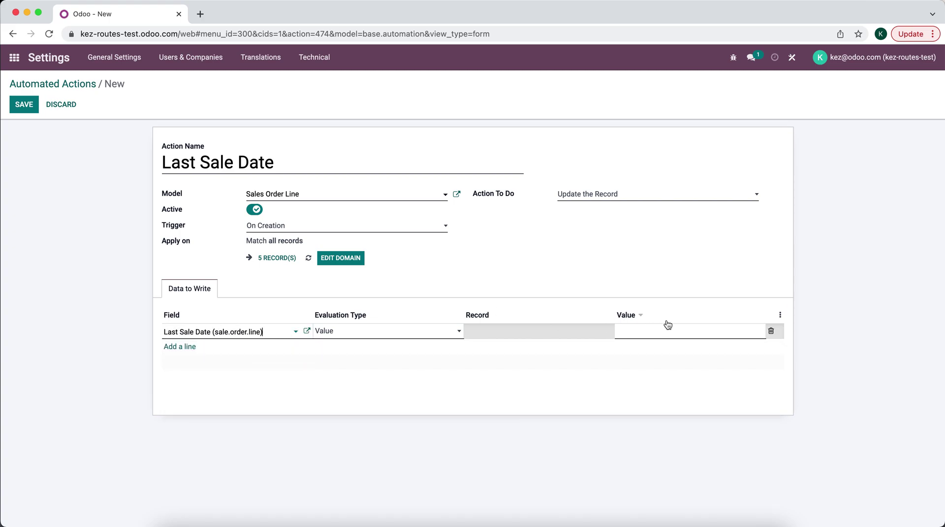
# Step: Evaluate the Last Sale Date line as a Python expression with the value datetime.date.today() and save the automated action
pyautogui.click(430, 334)
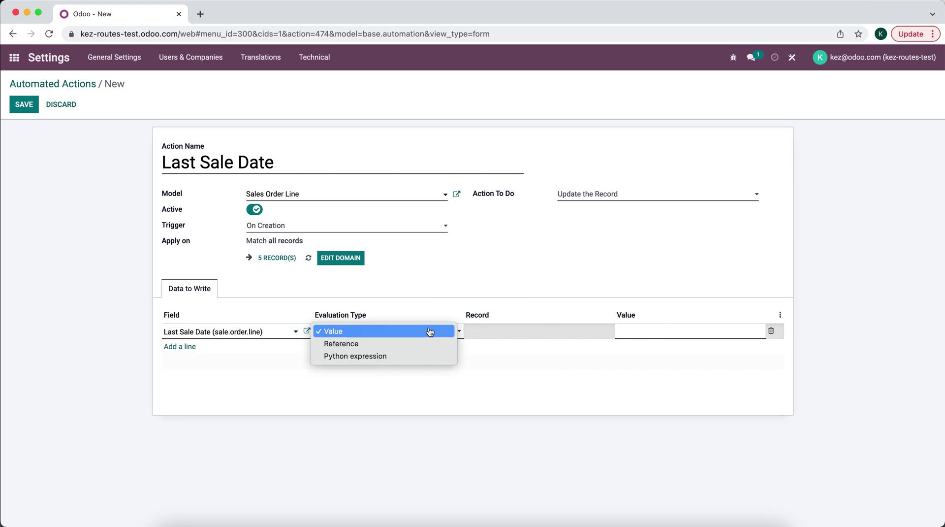
pyautogui.click(423, 361)
pyautogui.click(639, 330)
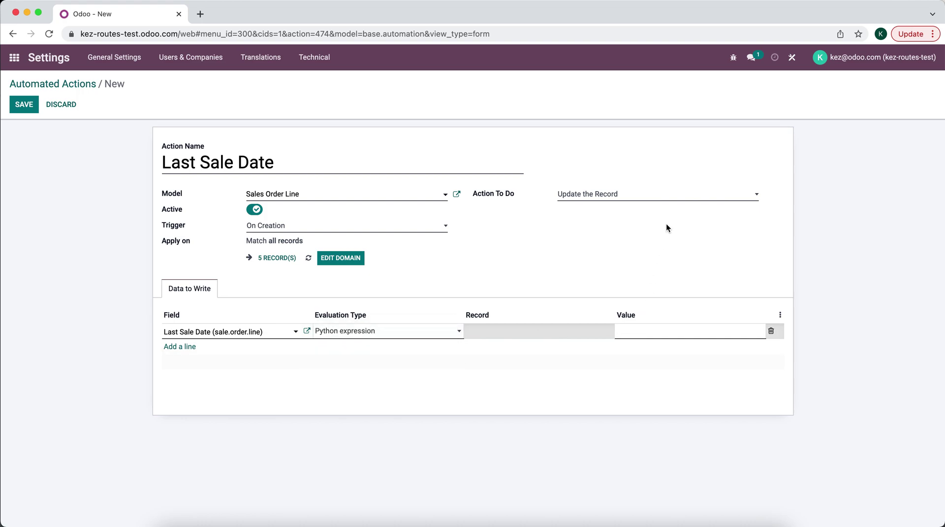
pyautogui.write('da')
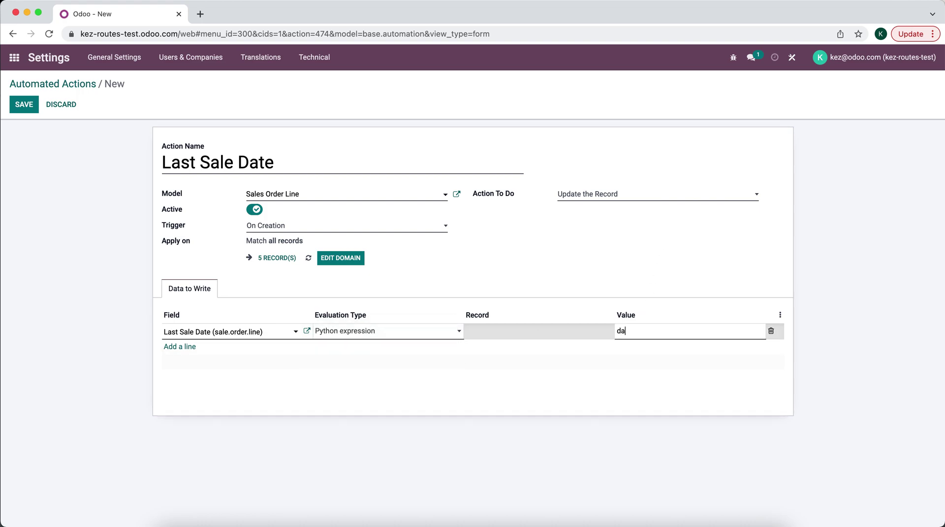
pyautogui.write('teime')
pyautogui.press('super+a')
pyautogui.write('datetime.date.today()')
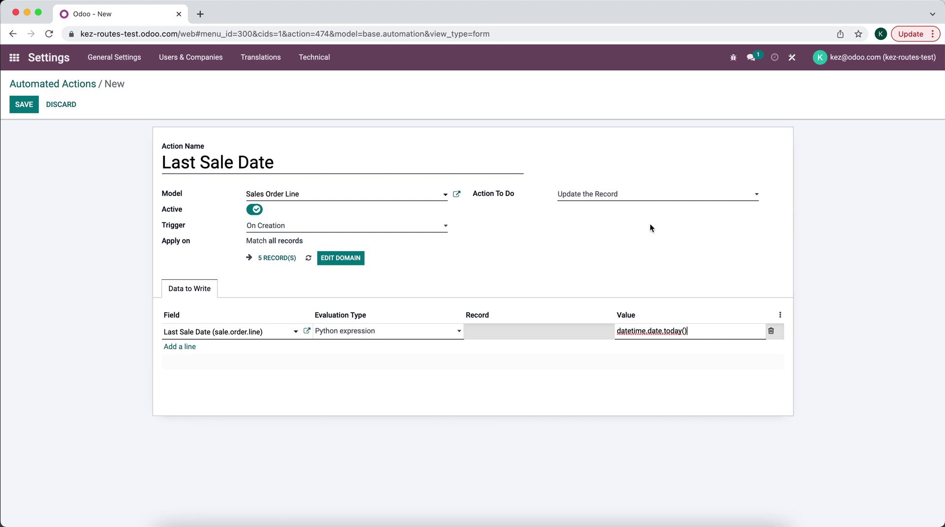
pyautogui.click(542, 259)
pyautogui.click(25, 106)
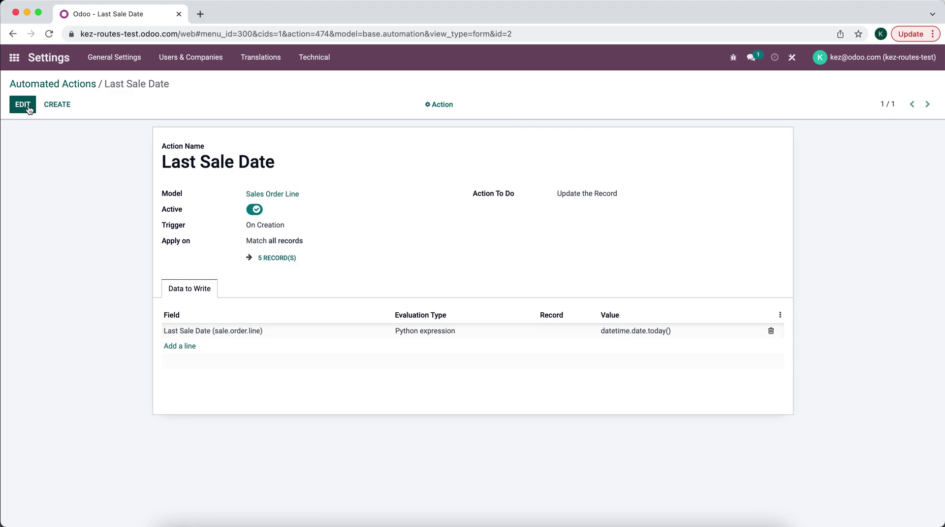
# Step: Create a new quotation in Sales for Customer 1
pyautogui.click(14, 57)
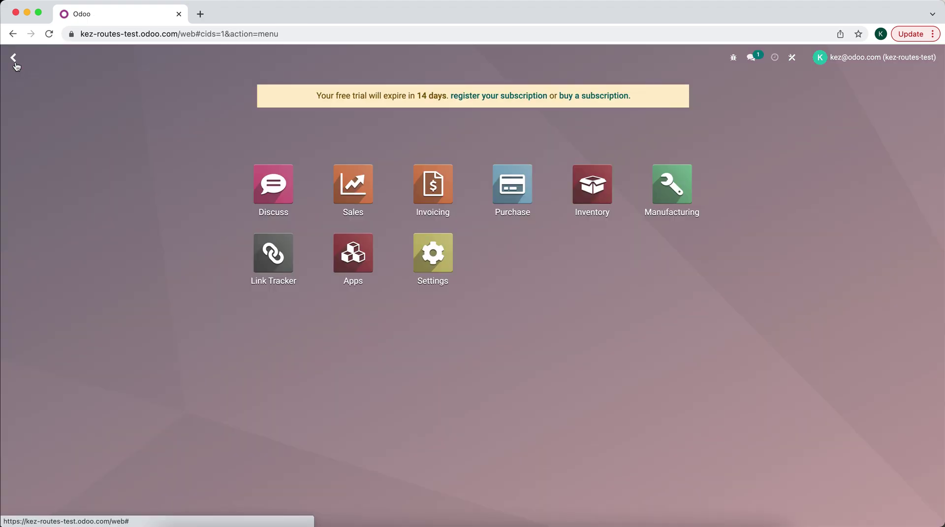
pyautogui.click(347, 190)
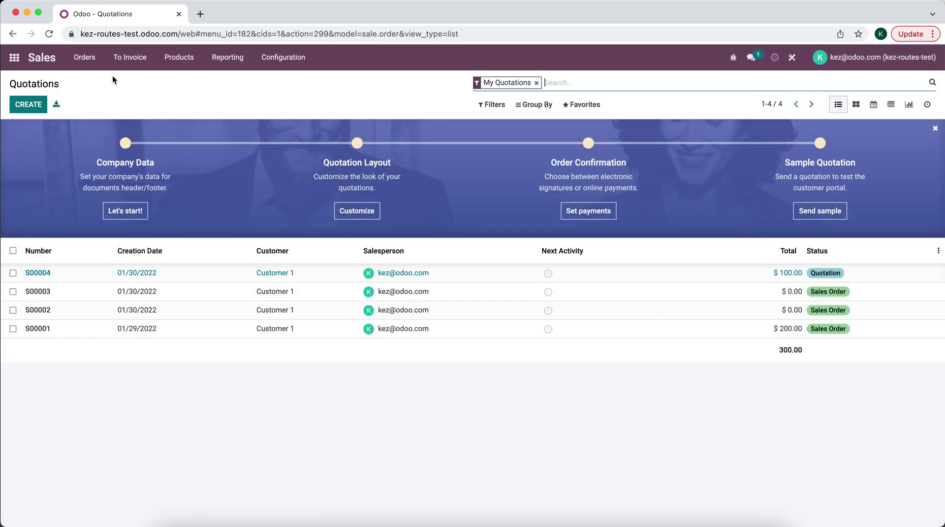
pyautogui.click(29, 105)
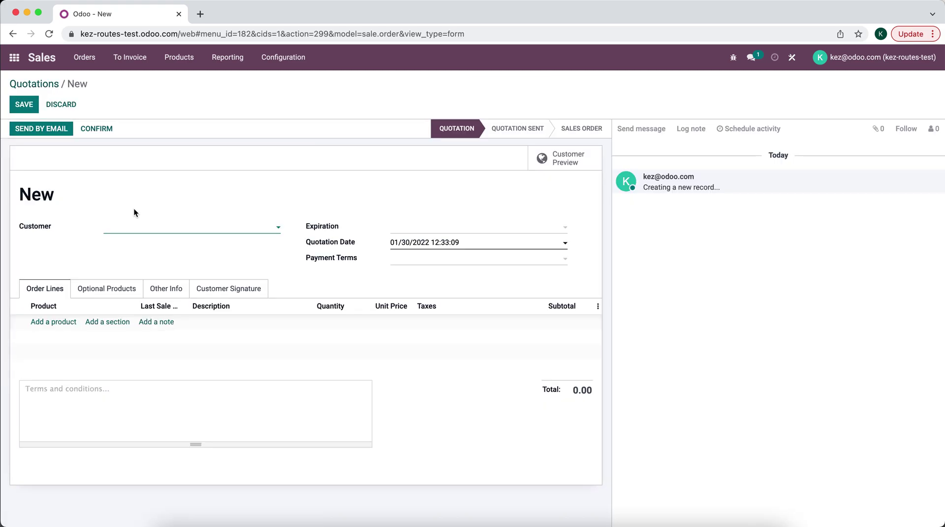
pyautogui.click(135, 229)
pyautogui.click(134, 244)
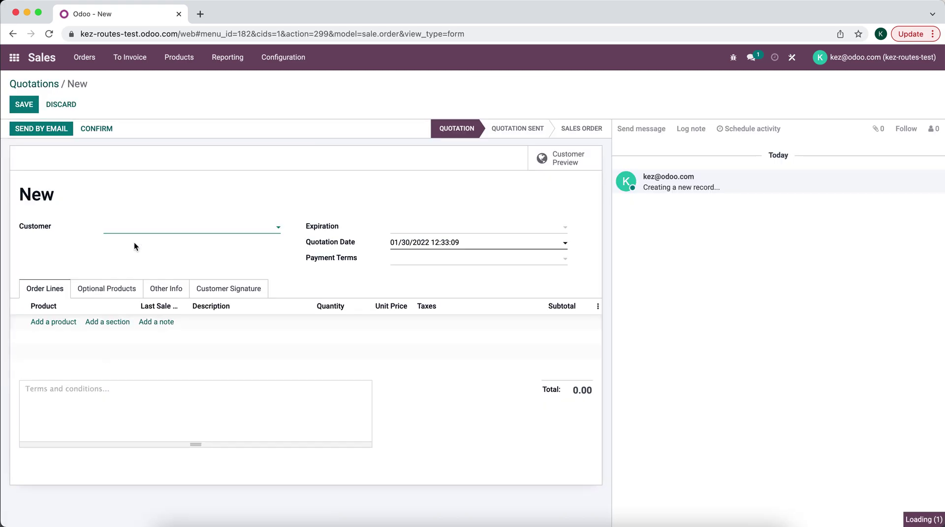
# Step: Add Product Test as an order line and save the quotation
pyautogui.click(66, 324)
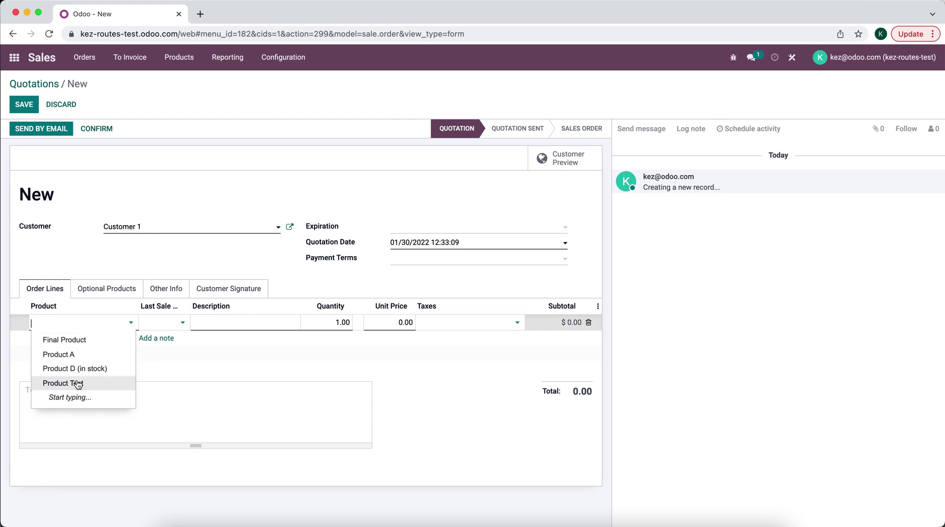
pyautogui.click(82, 382)
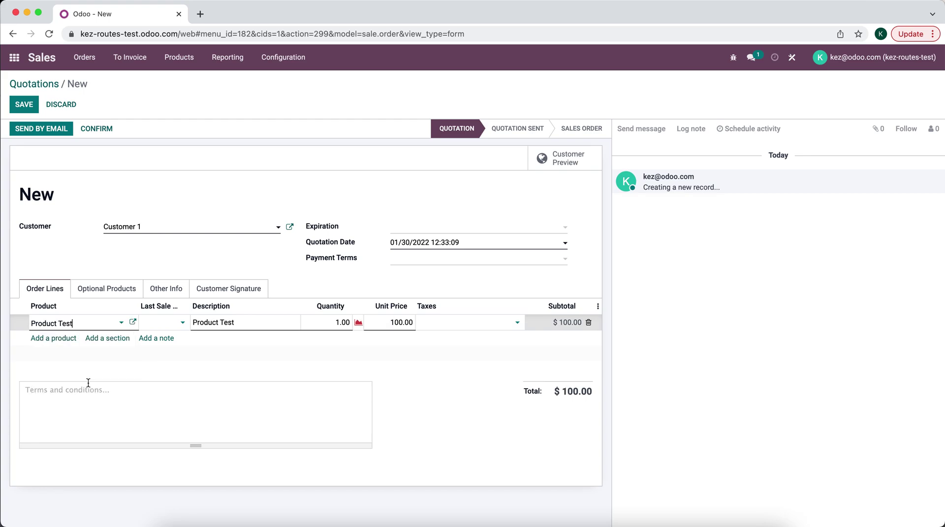
pyautogui.click(20, 108)
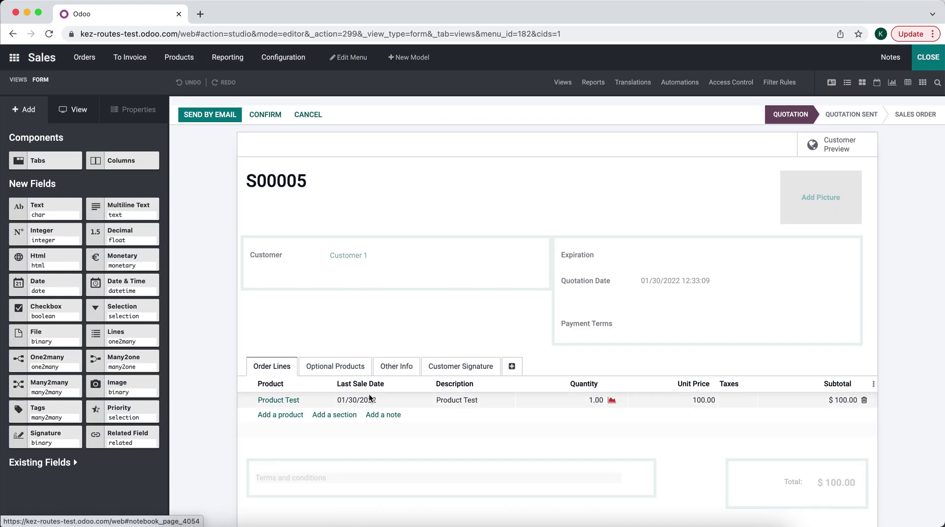
# Step: Make the Last Sale Date column invisible in the order lines, leave Studio and confirm the quotation
pyautogui.click(369, 395)
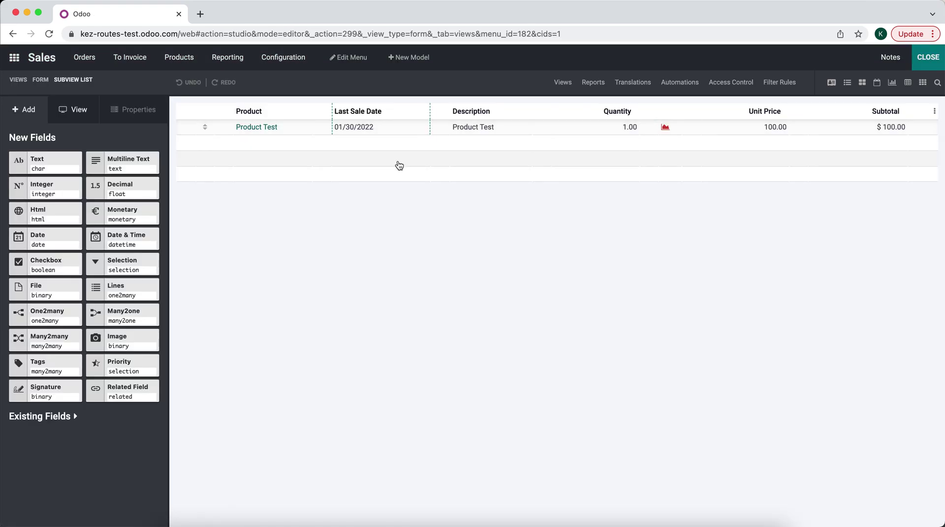
pyautogui.click(396, 137)
pyautogui.click(14, 148)
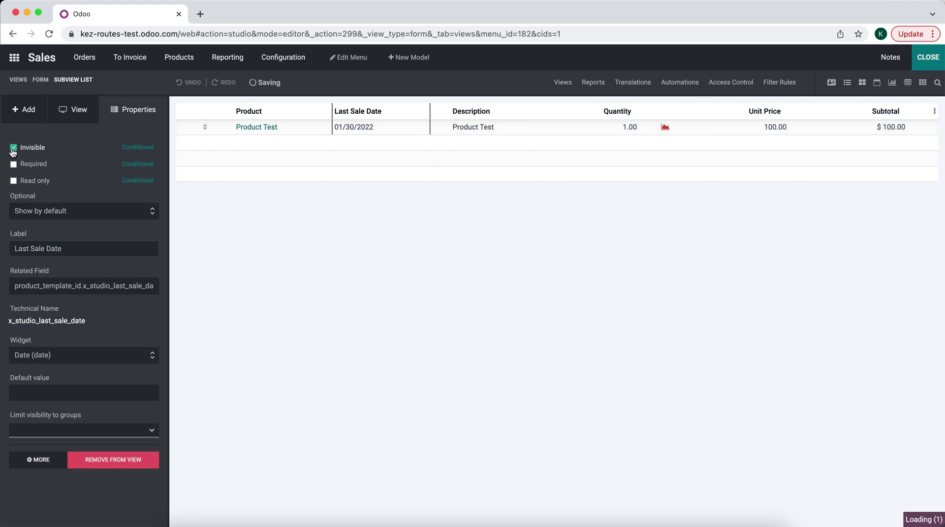
pyautogui.click(921, 65)
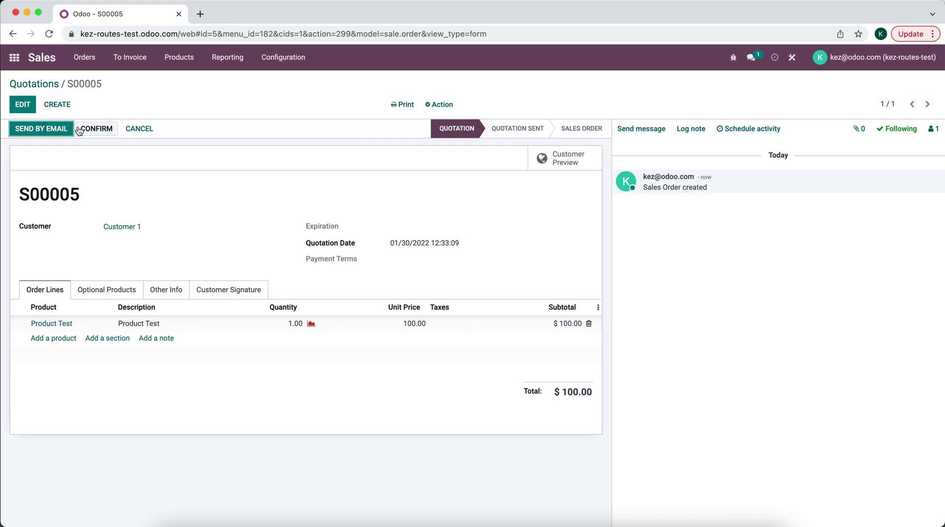
pyautogui.click(88, 129)
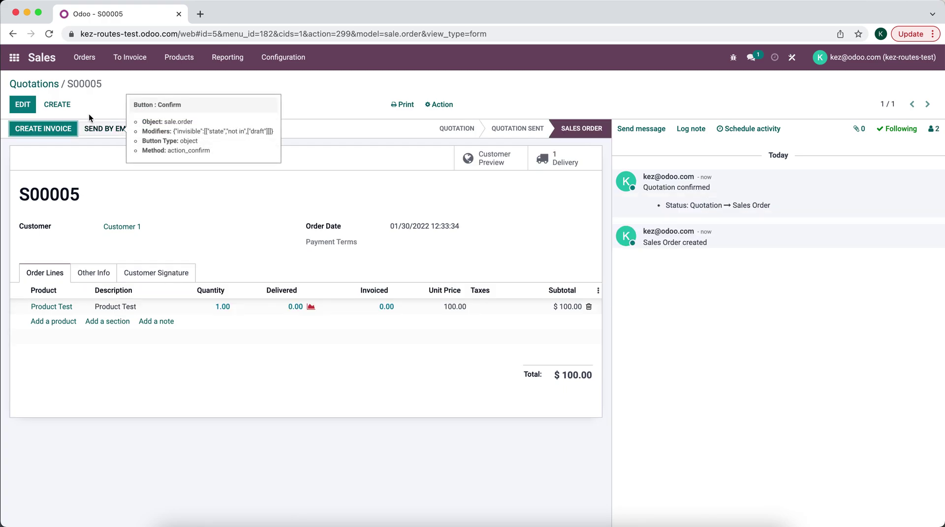
# Step: Switch to the Inventory app and display its products as a list
pyautogui.click(14, 57)
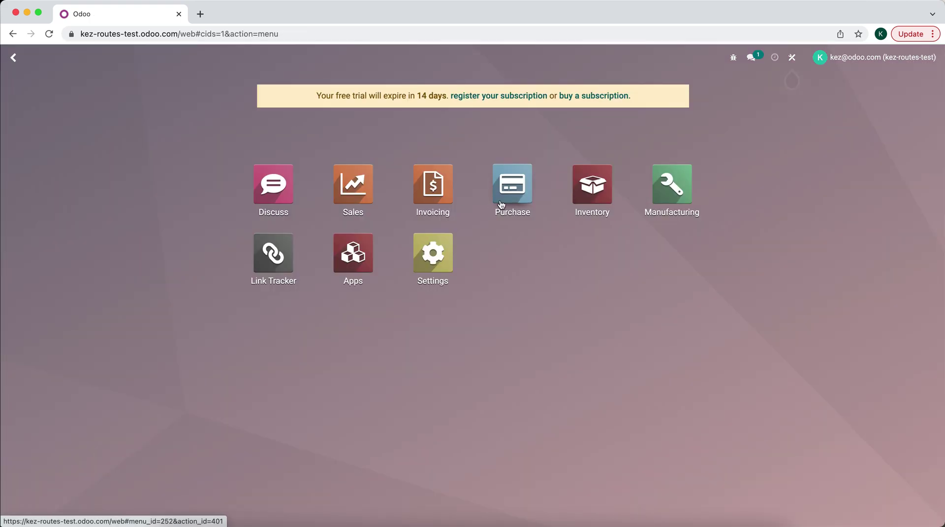
pyautogui.click(593, 187)
pyautogui.click(205, 60)
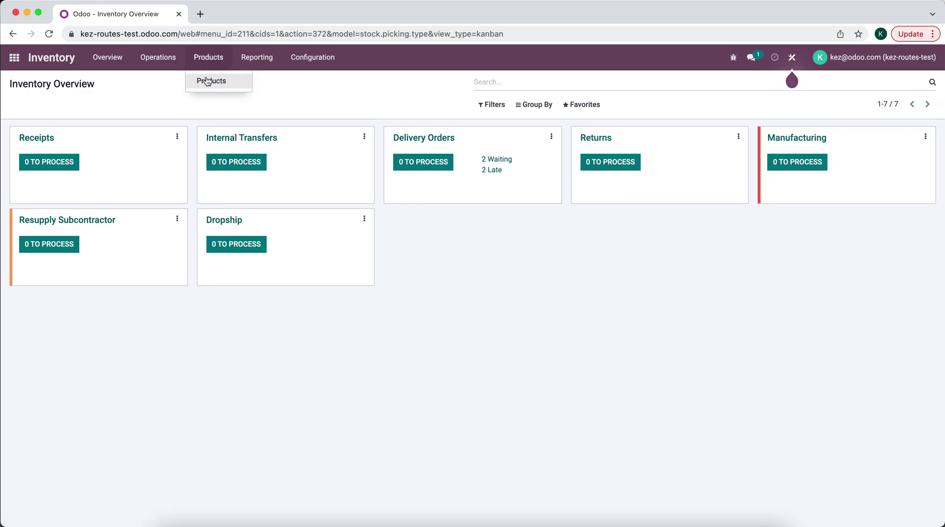
pyautogui.click(207, 82)
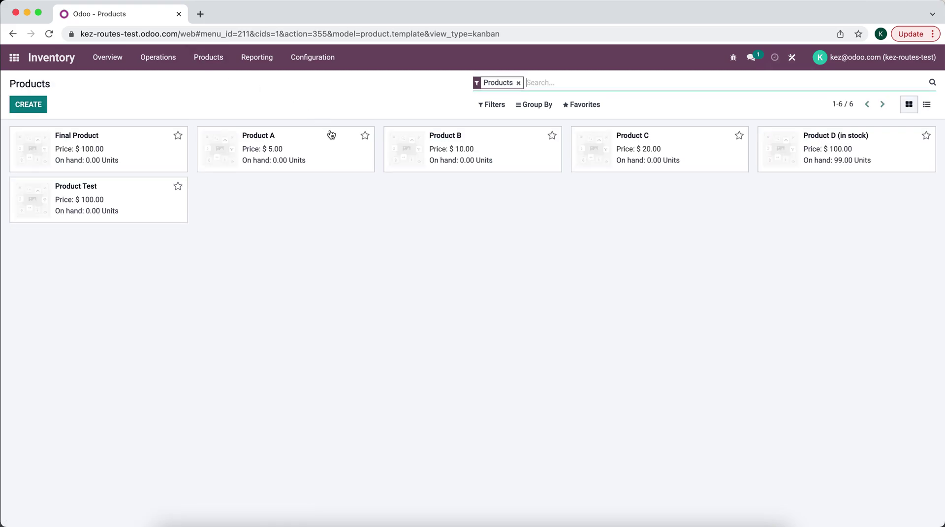
pyautogui.click(926, 104)
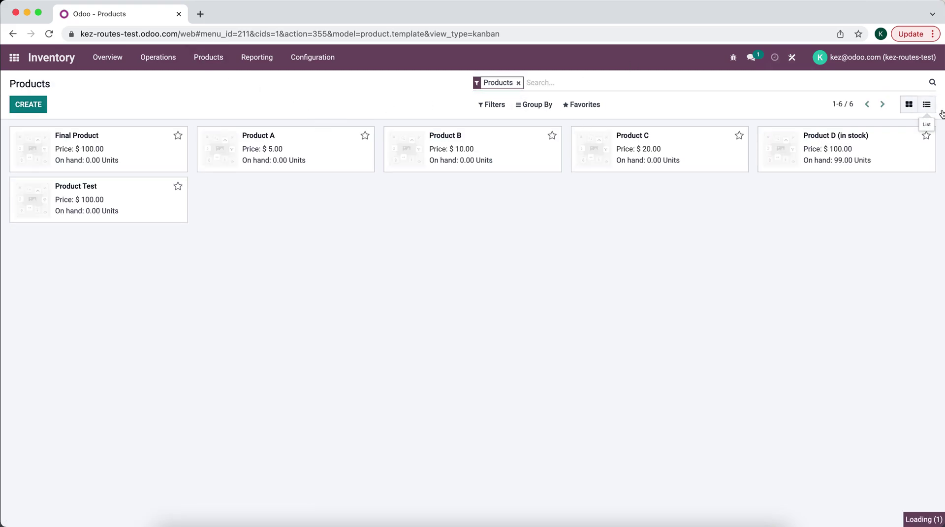
pyautogui.click(493, 106)
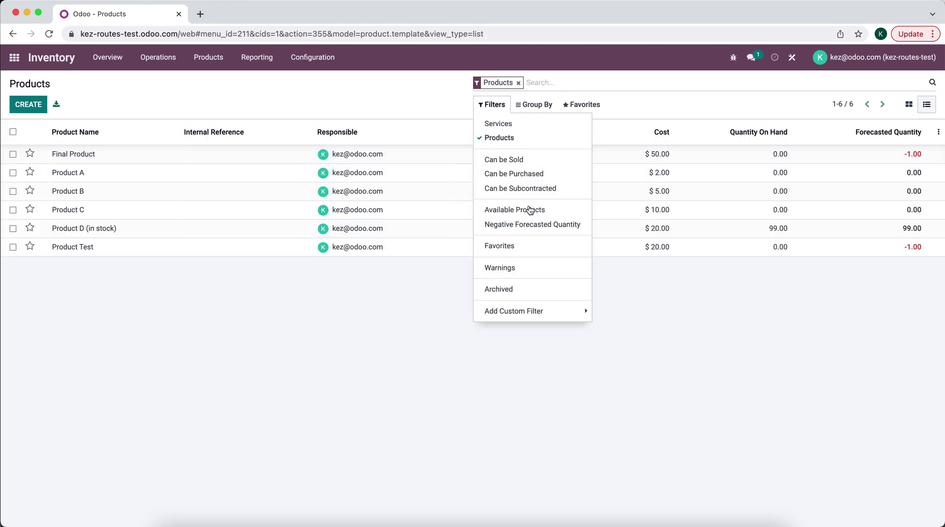
pyautogui.click(540, 315)
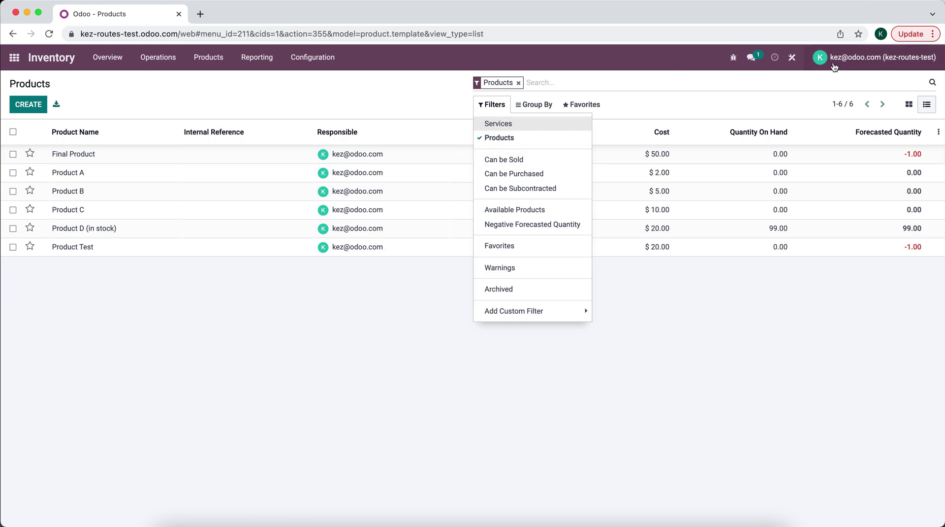
pyautogui.click(796, 57)
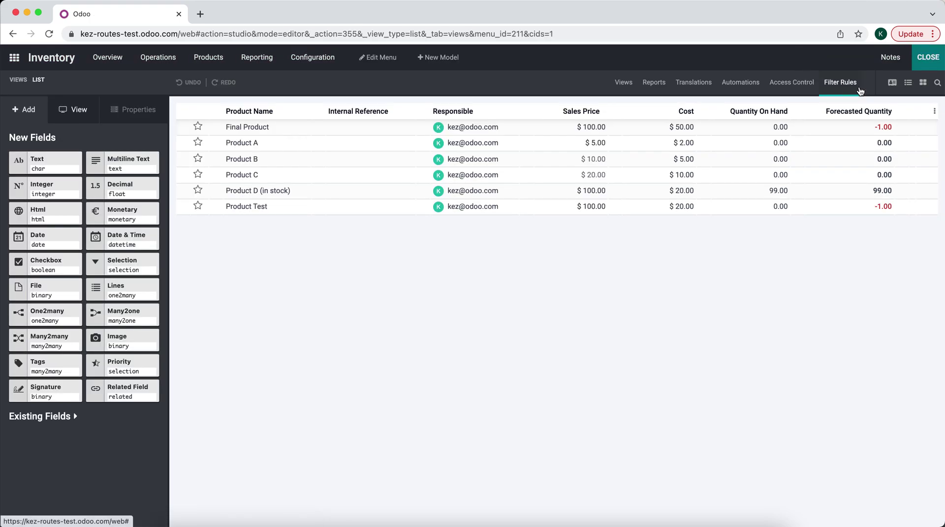
pyautogui.click(934, 87)
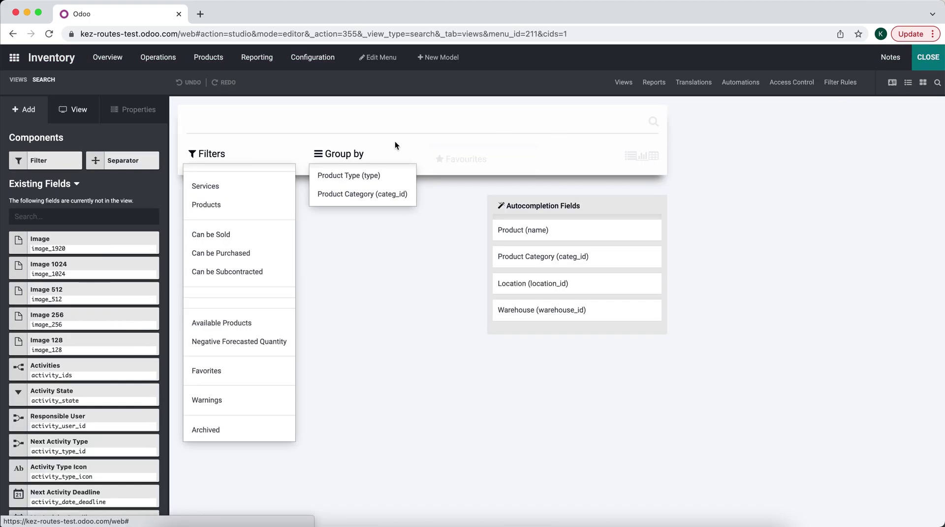
pyautogui.click(101, 217)
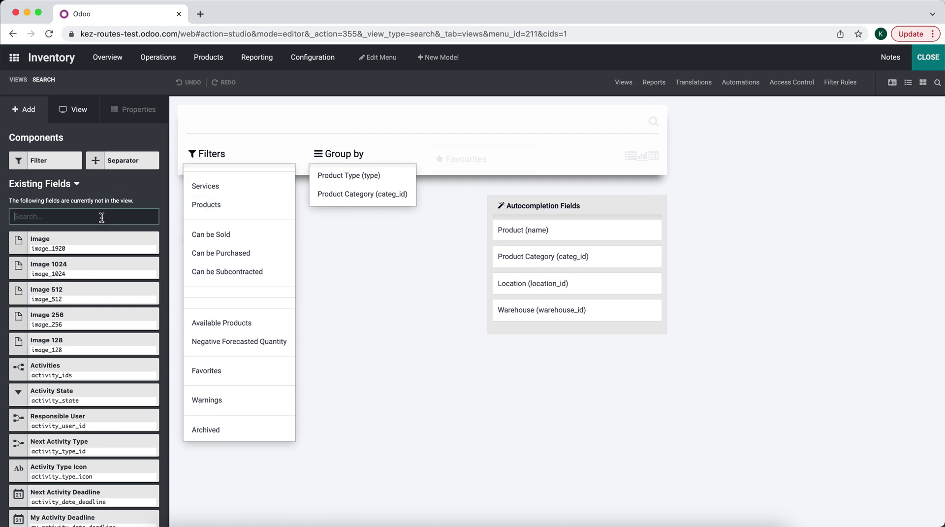
pyautogui.write('last')
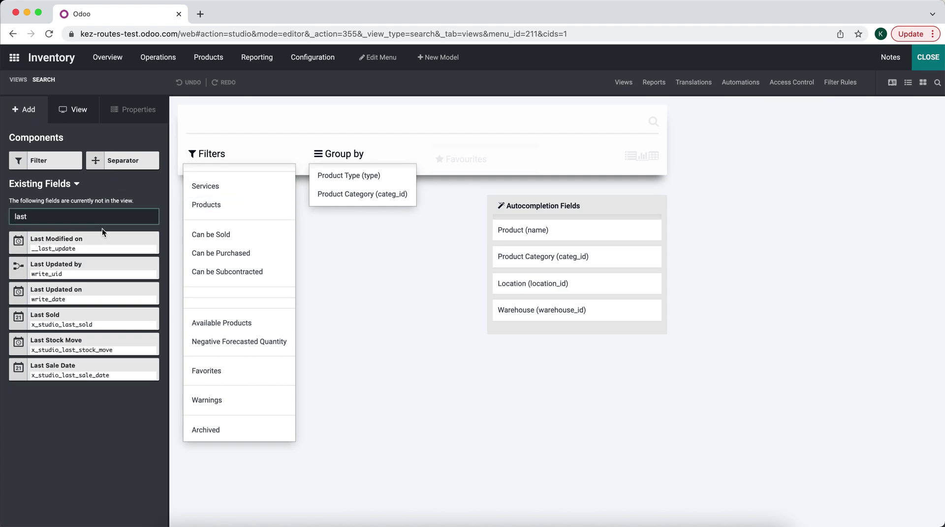
pyautogui.moveTo(108, 376); pyautogui.dragTo(254, 185)
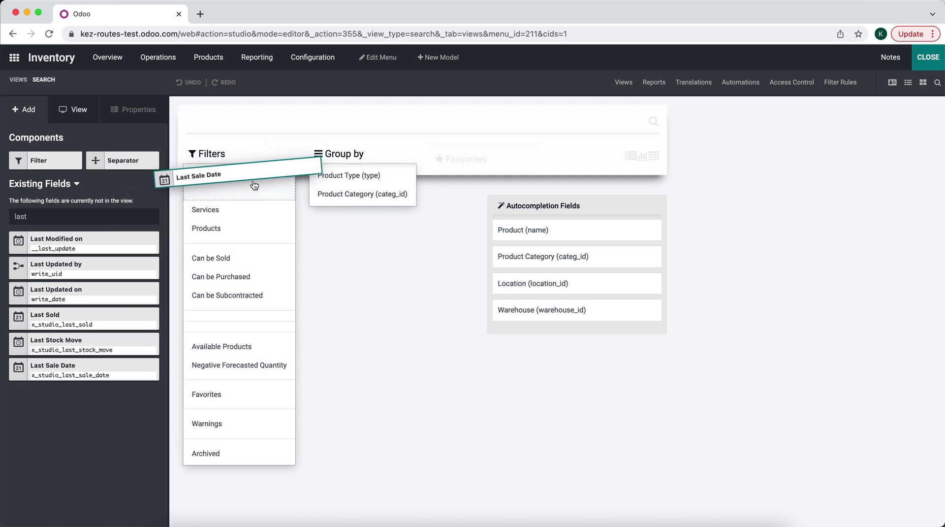
pyautogui.moveTo(254, 185); pyautogui.dragTo(131, 276)
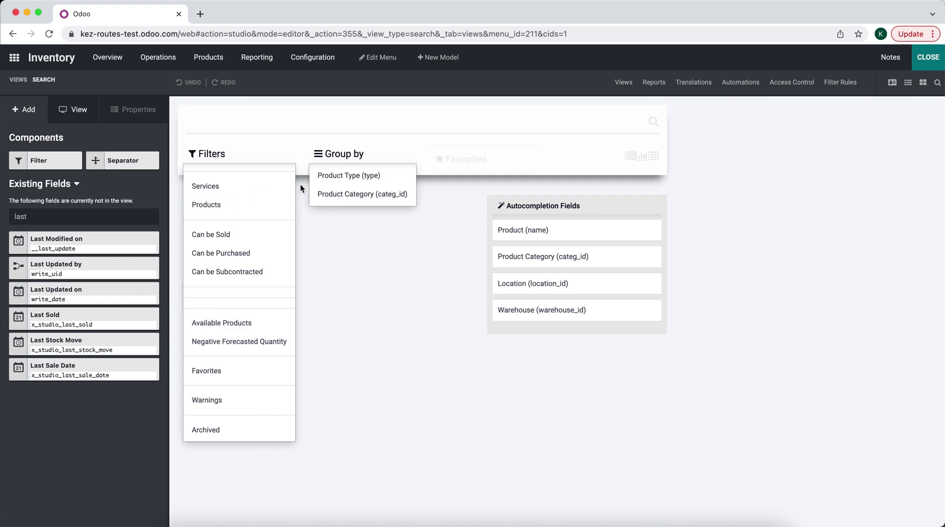
pyautogui.click(929, 57)
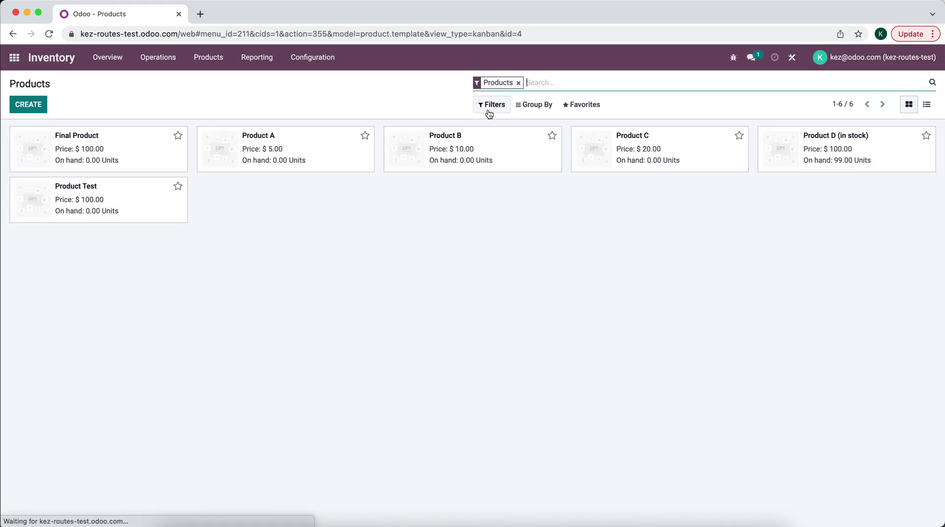
# Step: Start a custom filter on the product list for Last Sale Date with the condition "is before or equal to"
pyautogui.click(927, 103)
pyautogui.click(494, 105)
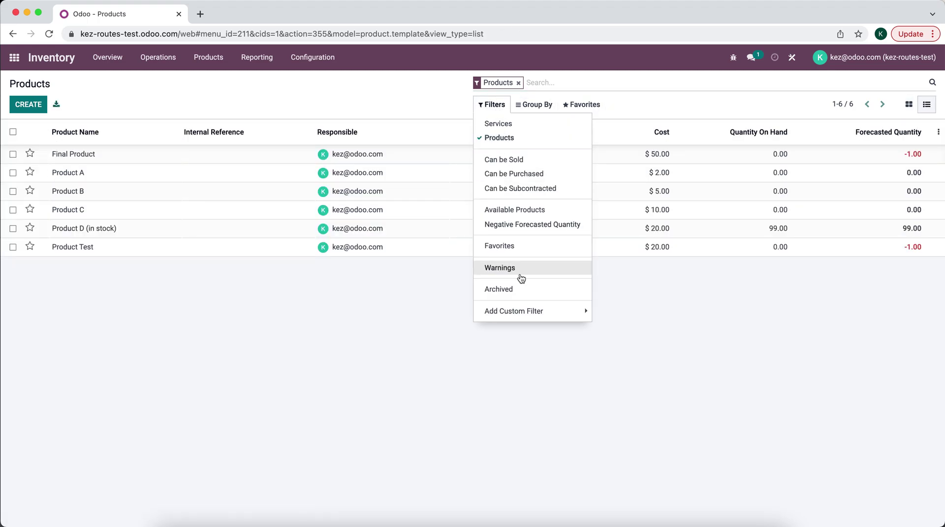
pyautogui.click(517, 310)
pyautogui.click(632, 312)
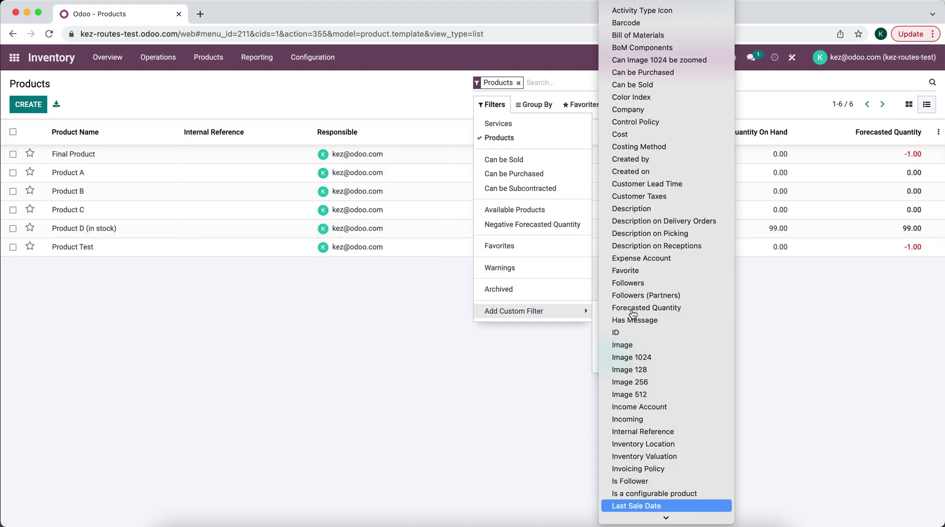
pyautogui.click(682, 503)
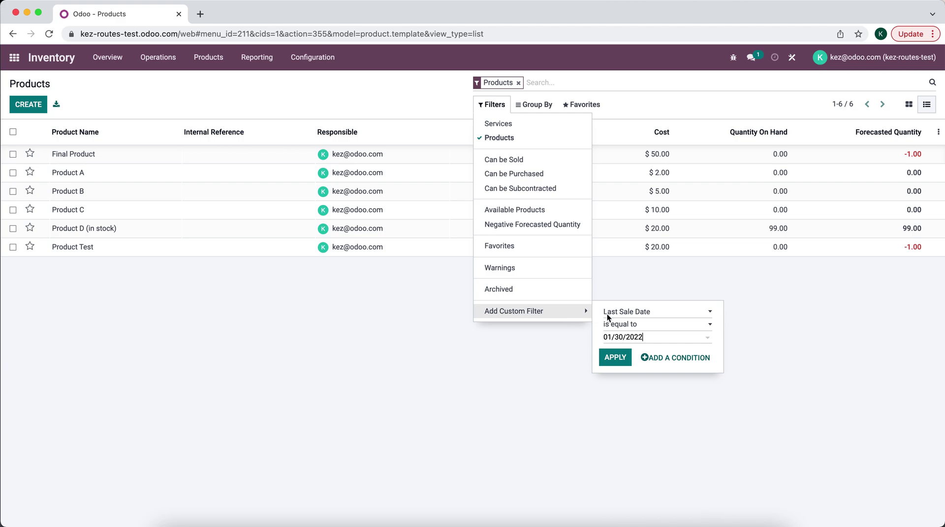
pyautogui.click(629, 336)
pyautogui.click(646, 326)
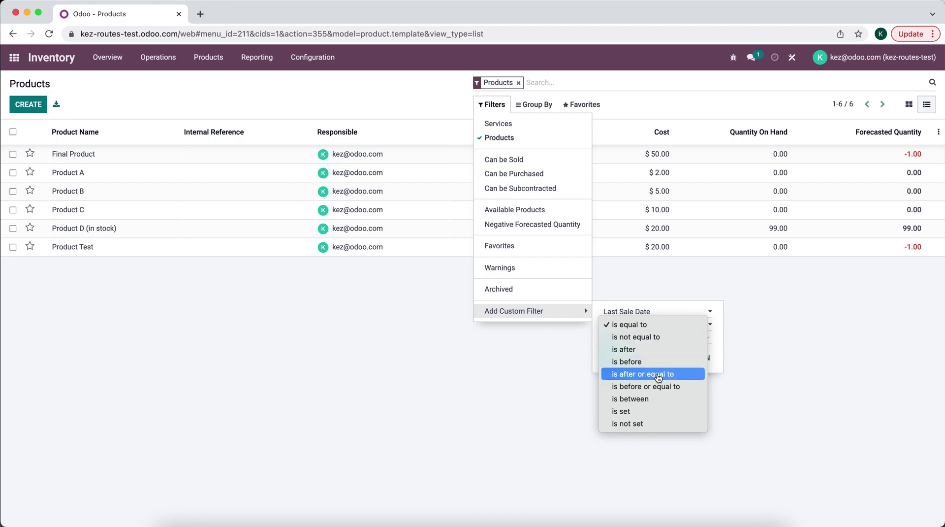
pyautogui.click(671, 386)
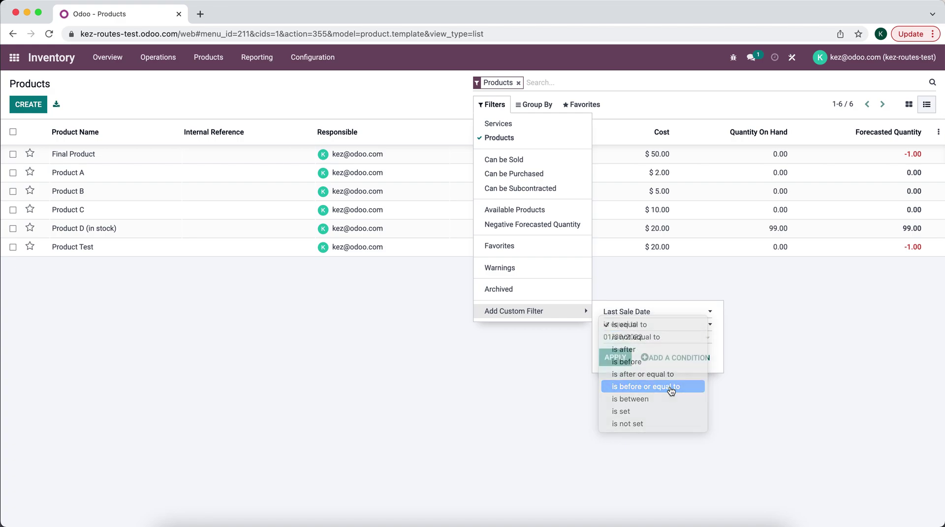
# Step: Set the custom filter's date to 11/01/2021 and apply it to the product list
pyautogui.click(656, 339)
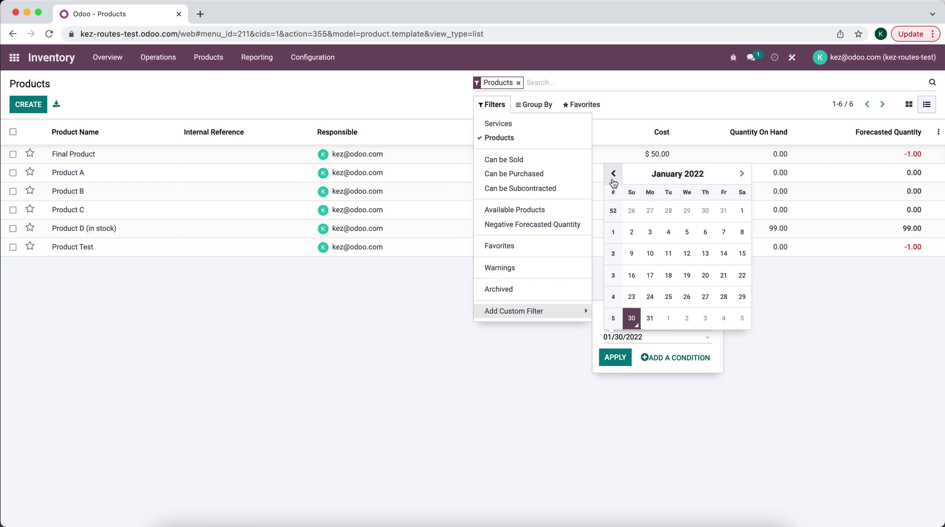
pyautogui.click(614, 182)
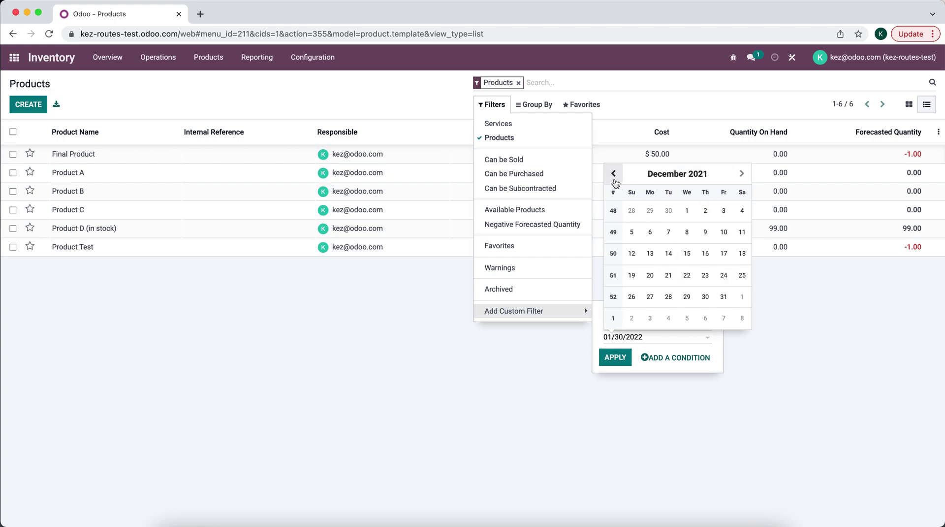
pyautogui.click(614, 177)
pyautogui.click(649, 210)
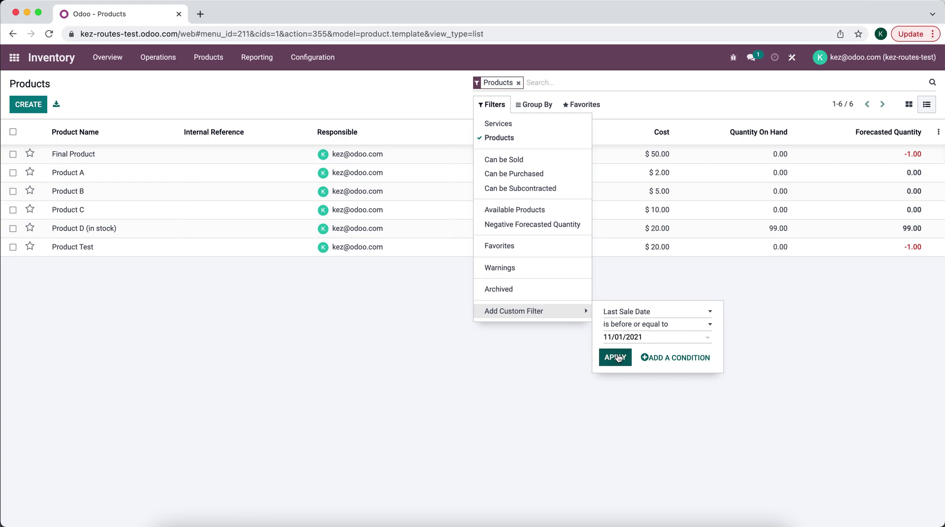
pyautogui.click(615, 357)
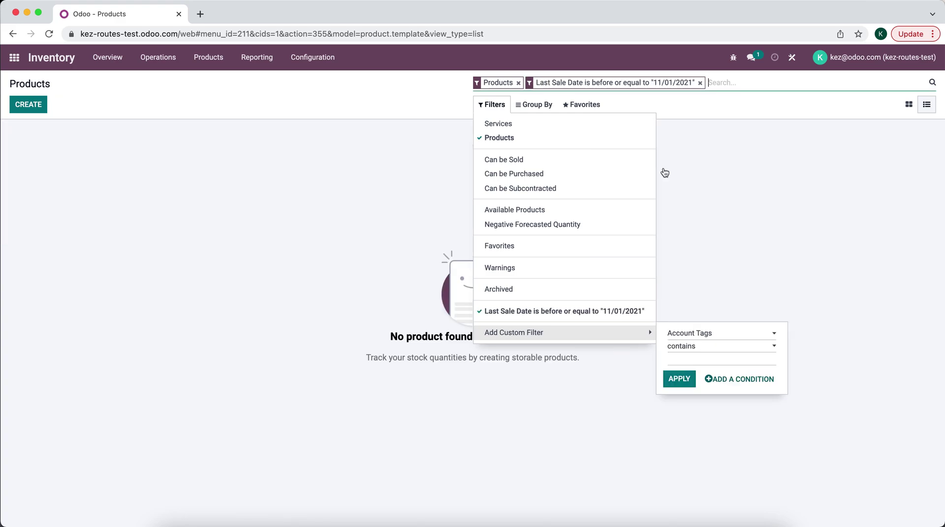
# Step: Remove the date filter from the search, set Product Test's Last Sale Date to 11/01/2021 and save the product
pyautogui.click(700, 82)
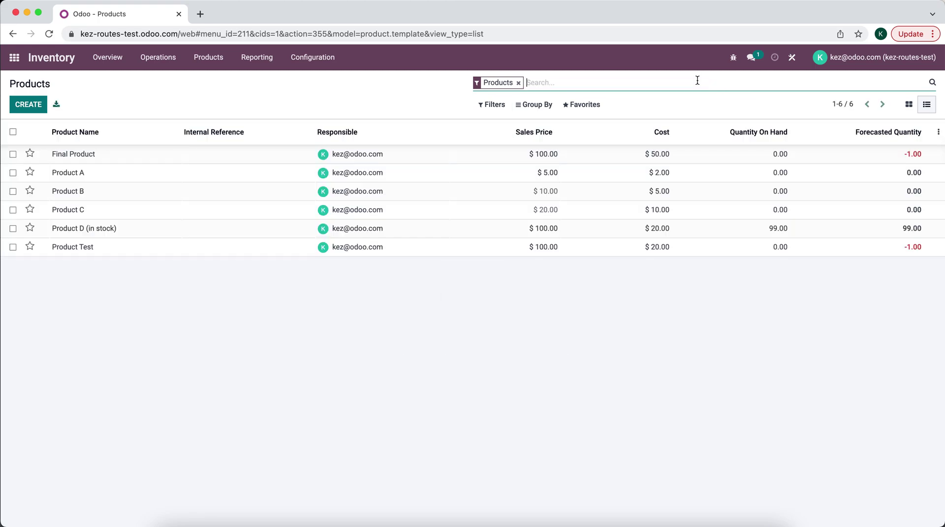
pyautogui.click(113, 244)
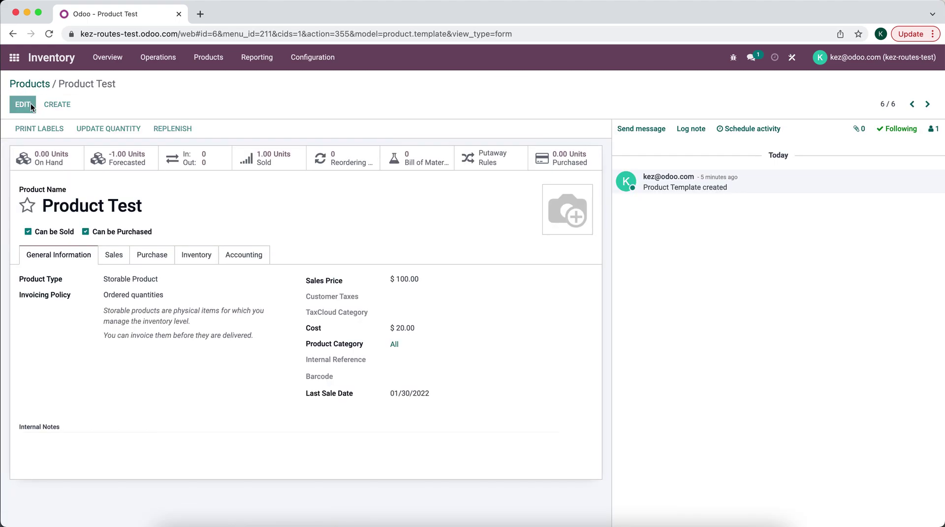
pyautogui.click(30, 104)
pyautogui.click(418, 394)
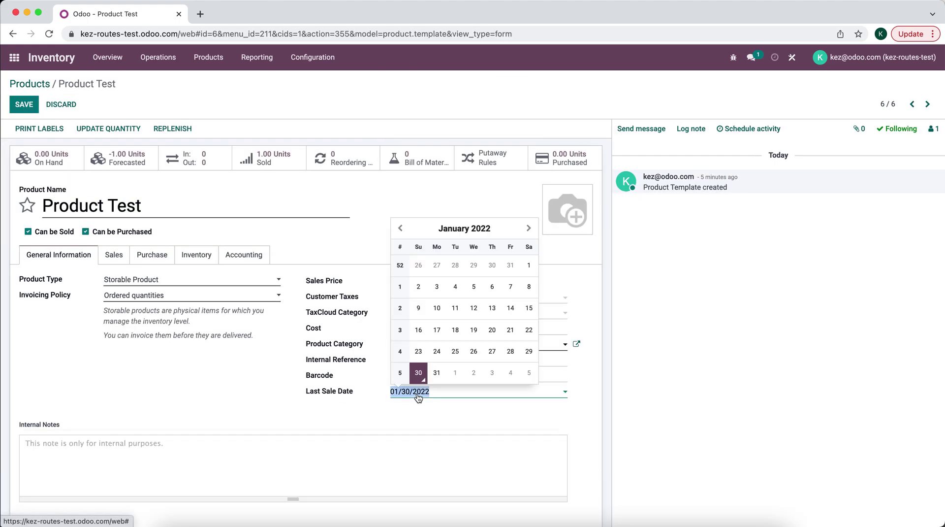
pyautogui.click(401, 228)
pyautogui.click(401, 229)
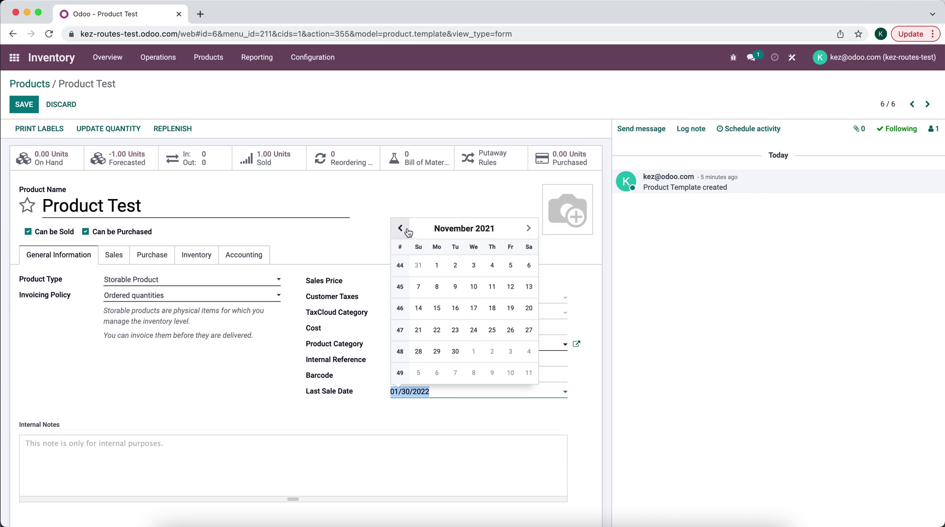
pyautogui.click(437, 265)
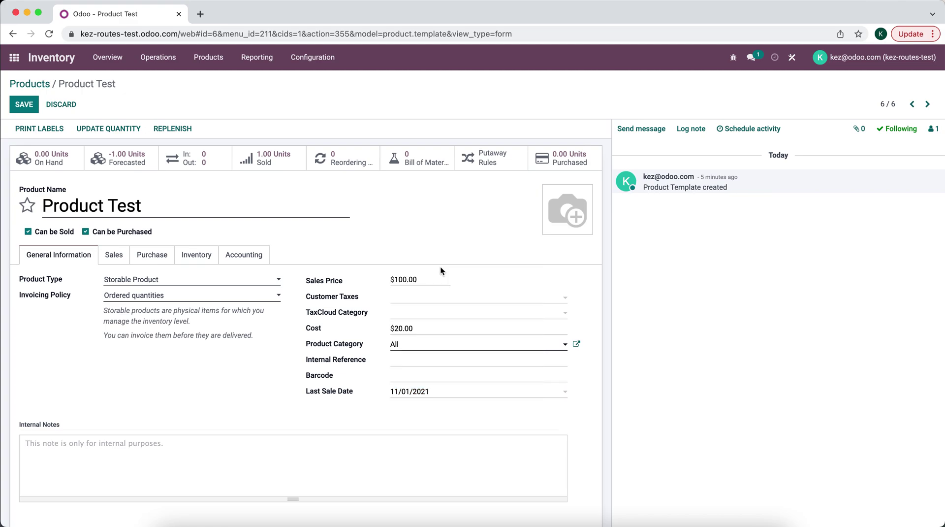
pyautogui.click(22, 107)
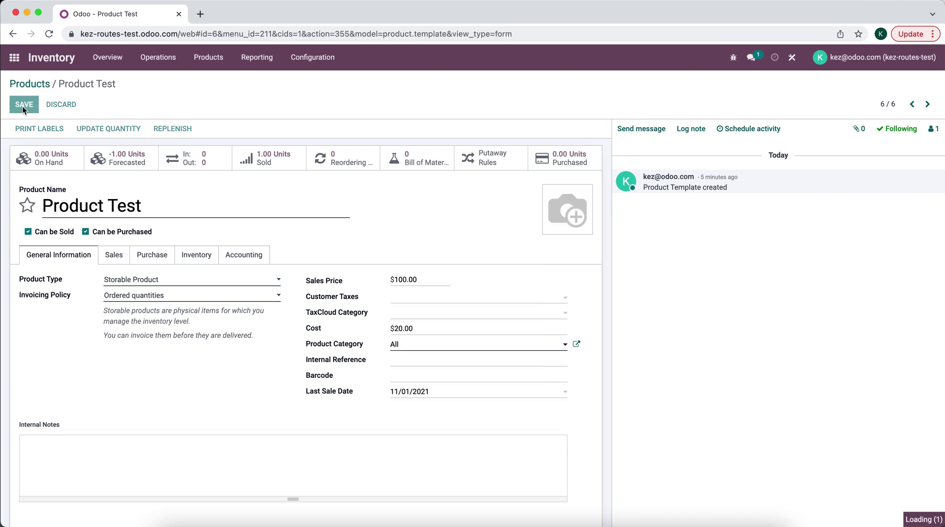
# Step: Return to the product list and reapply the filter "Last Sale Date is before or equal to 11/01/2021"
pyautogui.click(47, 87)
pyautogui.click(484, 102)
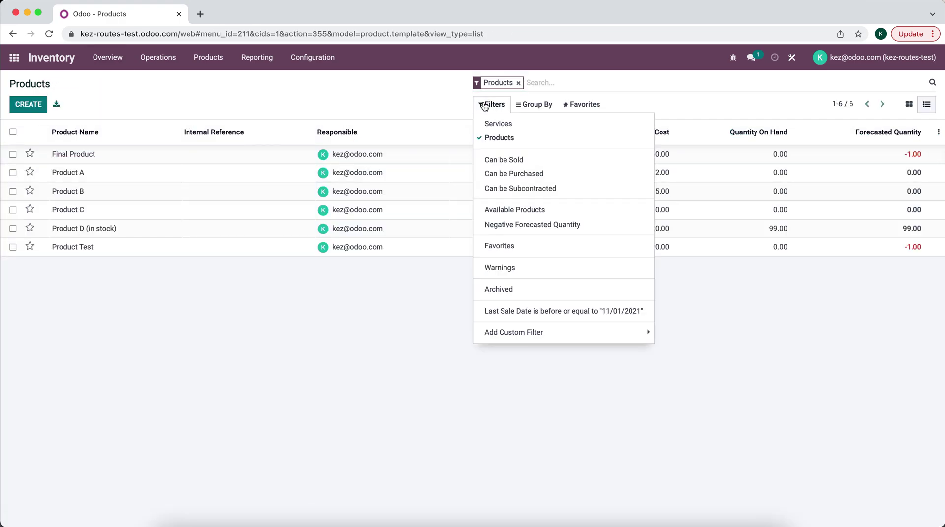
pyautogui.click(529, 331)
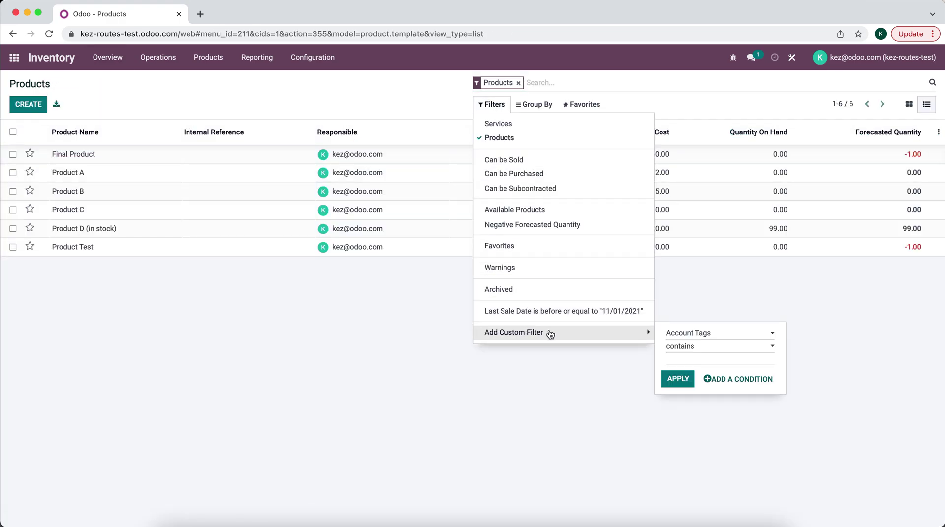
pyautogui.click(559, 315)
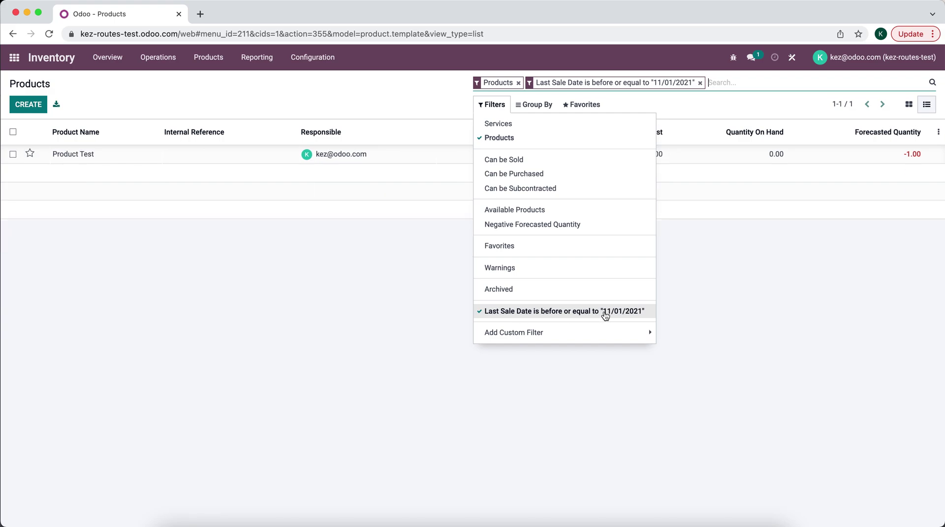
pyautogui.click(376, 261)
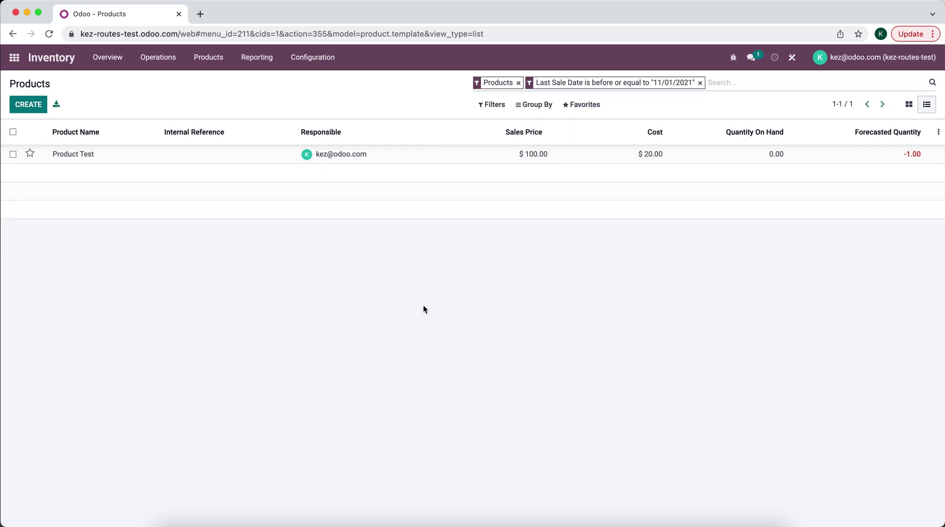